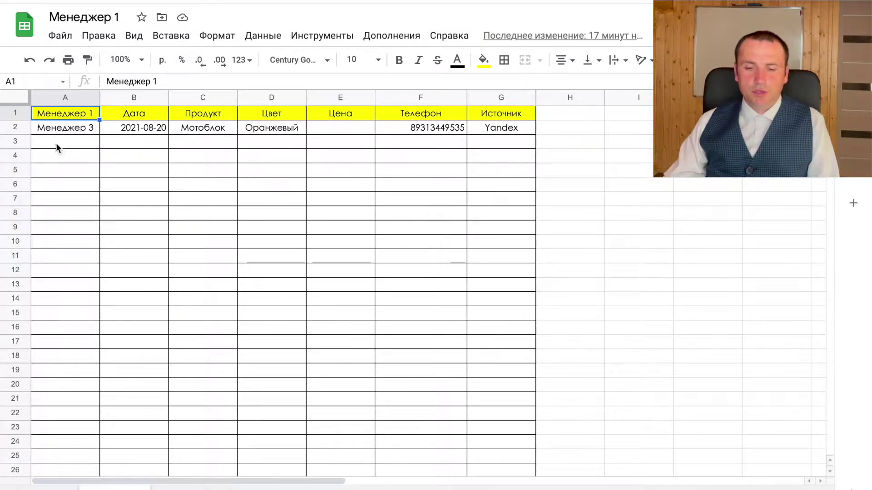
# - Copy row A2:G2 and check the manager, date, product and colour formulas
pyautogui.moveTo(61, 132); pyautogui.dragTo(502, 132)
pyautogui.hotkey('ctrl', 'c')
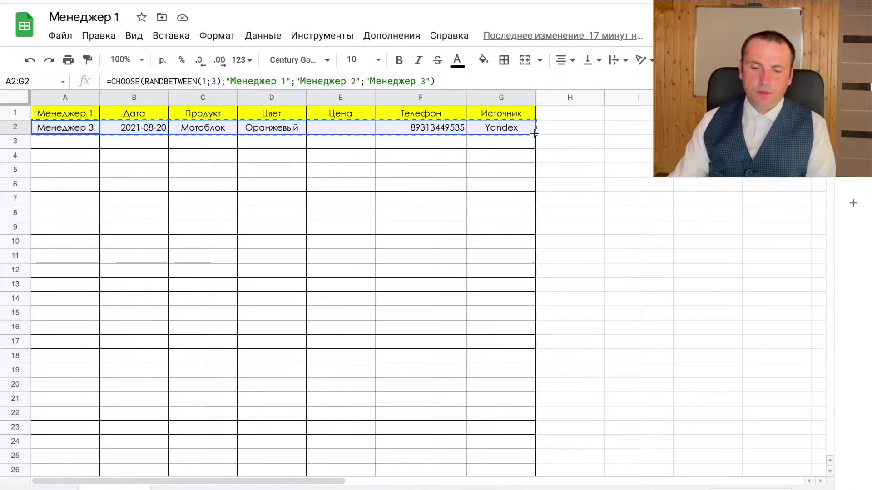
pyautogui.click(86, 132)
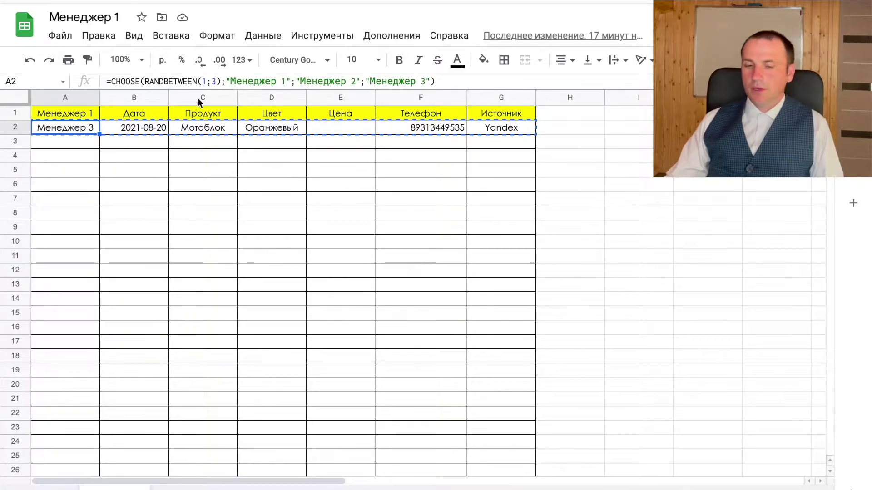
pyautogui.click(158, 130)
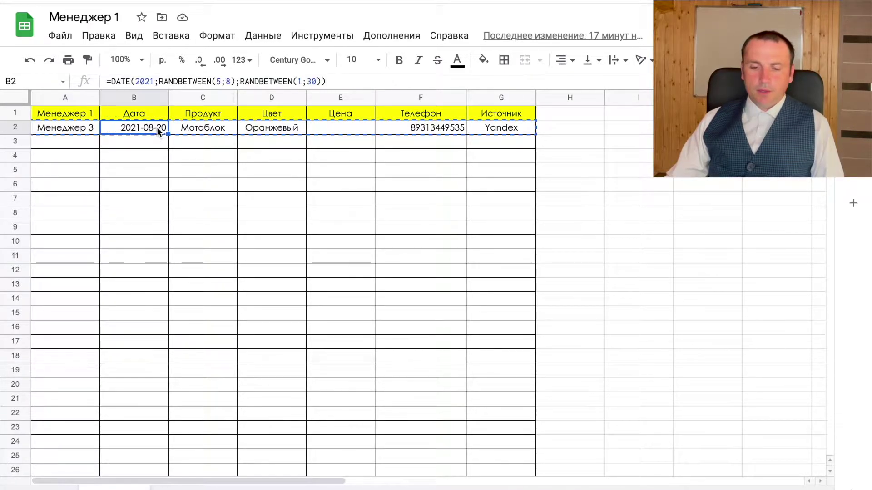
pyautogui.click(199, 129)
pyautogui.click(262, 129)
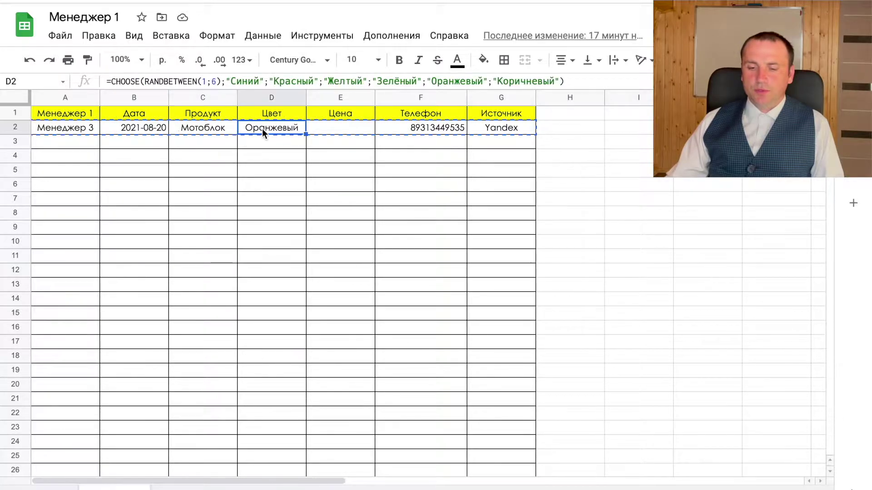
# - Check the price, phone and source formulas, then reselect A2:G2
pyautogui.click(321, 128)
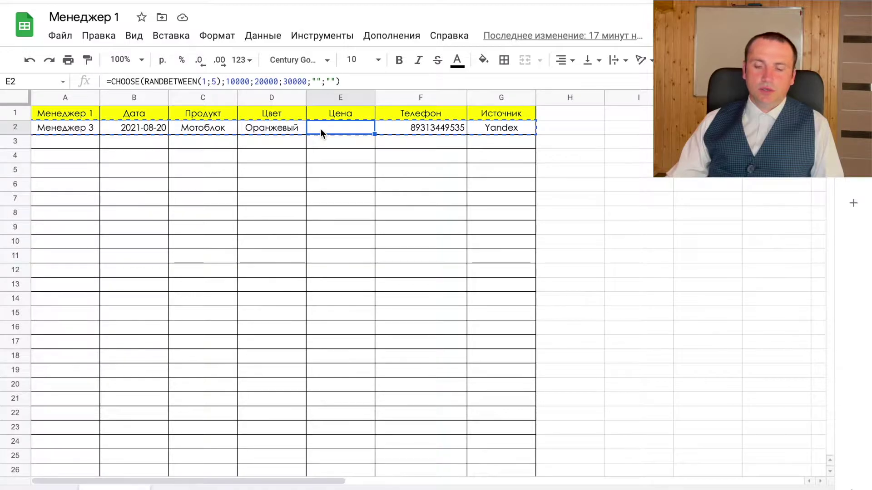
pyautogui.click(412, 131)
pyautogui.click(521, 125)
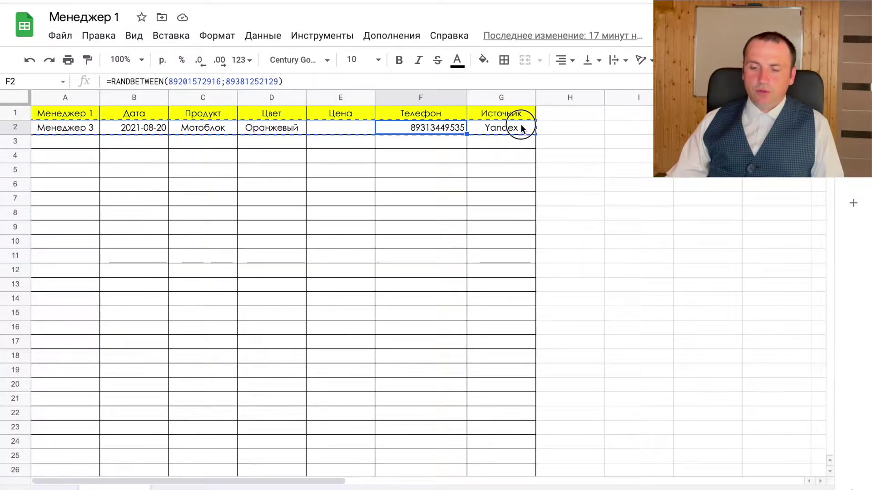
pyautogui.click(97, 130)
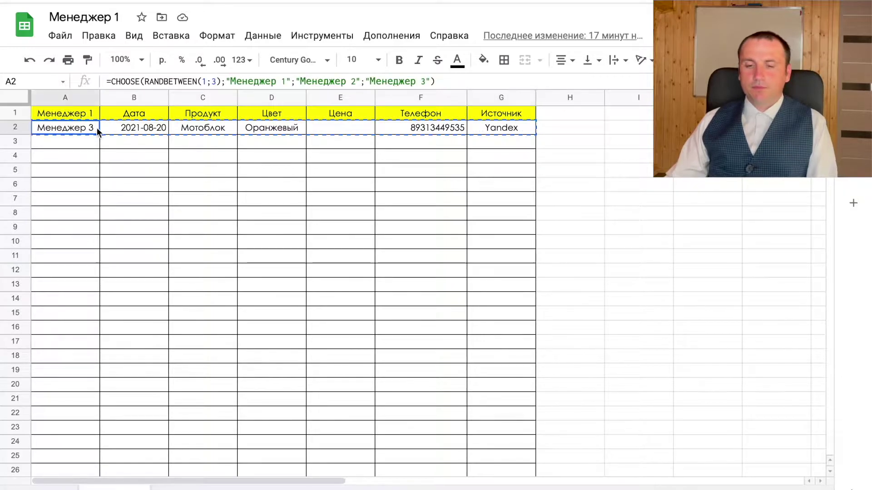
pyautogui.keyDown('shift'); pyautogui.click(495, 127); pyautogui.keyUp('shift')
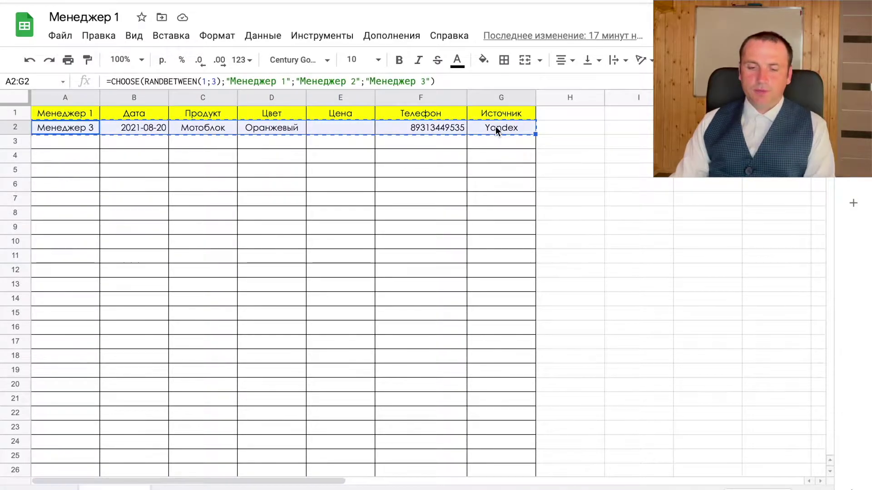
# - Paste the copied row 2 formulas into rows 2–1000
pyautogui.hotkey('ctrl', 'shift', 'Down')
pyautogui.hotkey('ctrl', 'v')
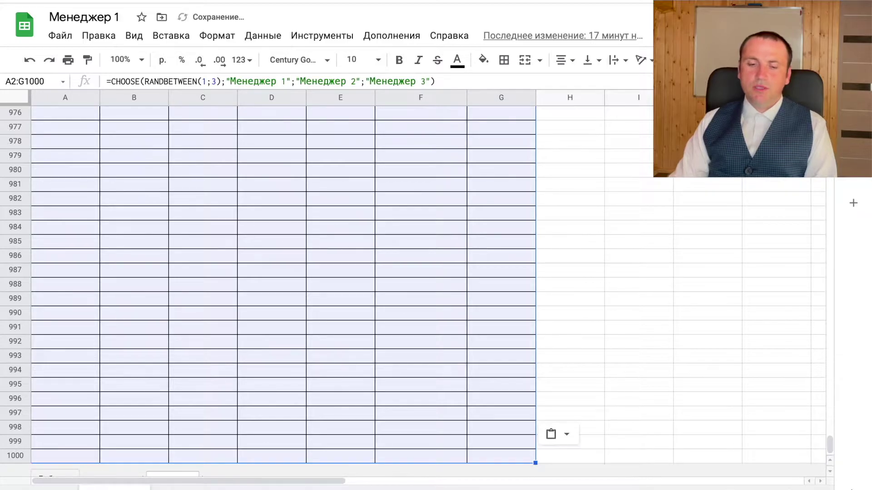
pyautogui.click(271, 156)
# - Create a pivot table from Сделки!A1:G1000 on a new sheet
pyautogui.click(263, 37)
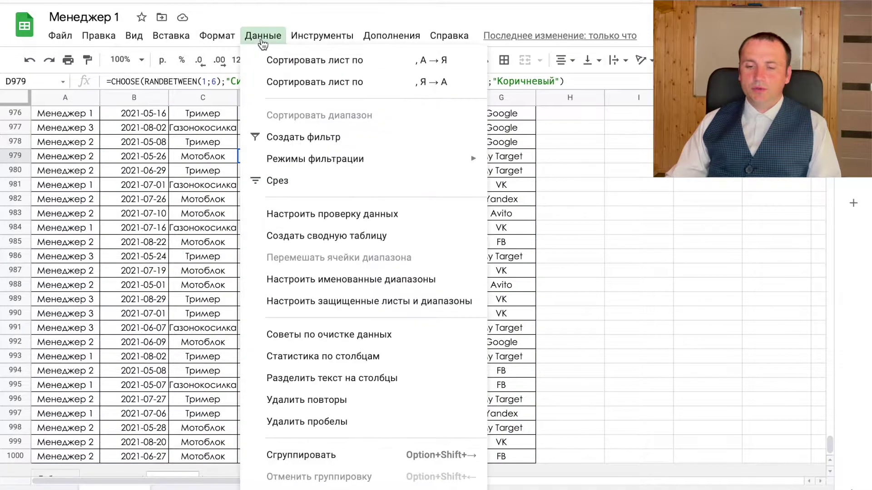
pyautogui.moveTo(322, 169)
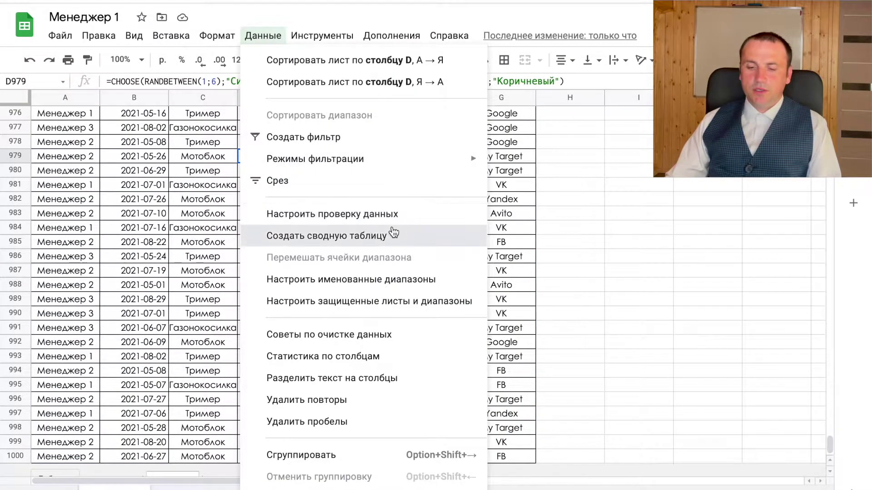
pyautogui.click(379, 236)
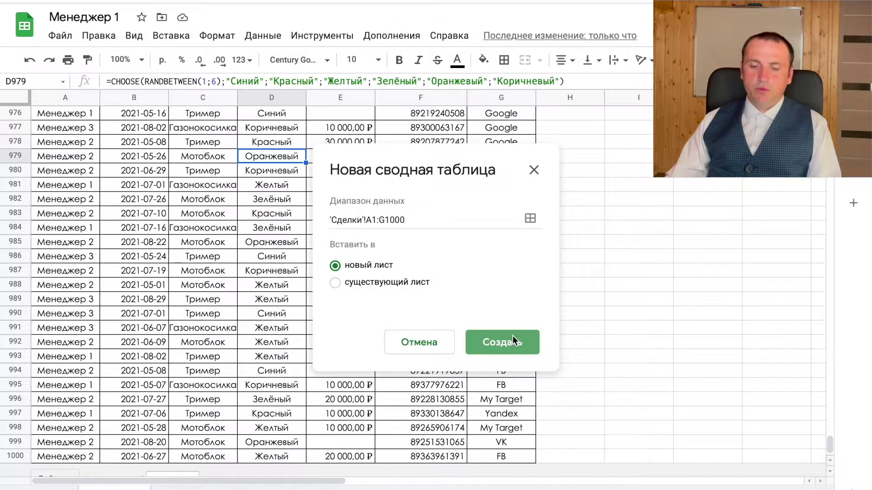
pyautogui.click(513, 338)
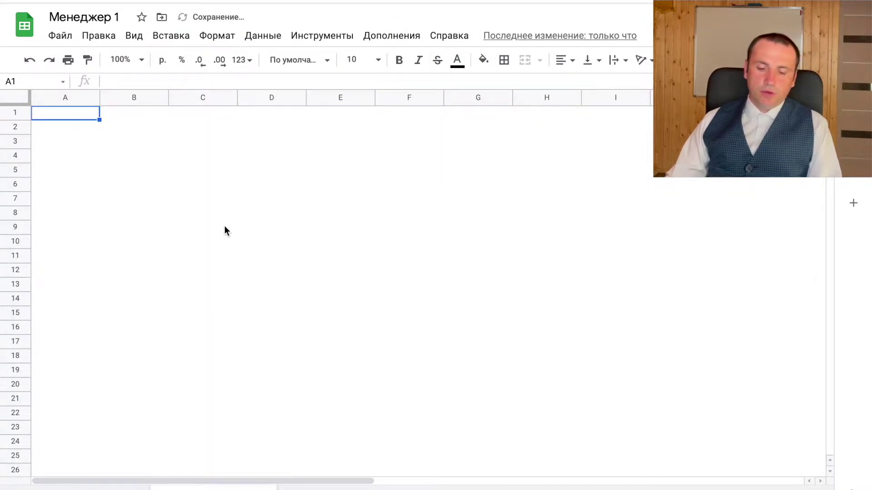
# - Group pivot rows by Менеджер 1 and show the SUM of Цена as values
pyautogui.click(681, 275)
pyautogui.click(699, 287)
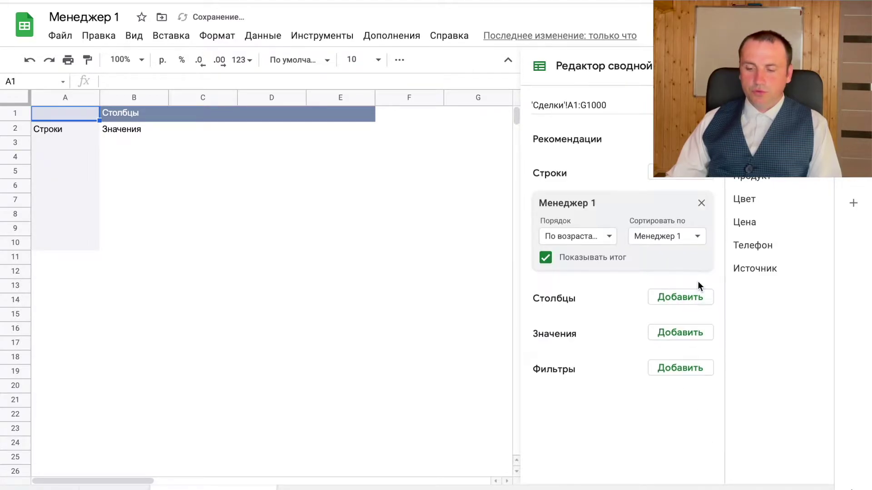
pyautogui.click(675, 335)
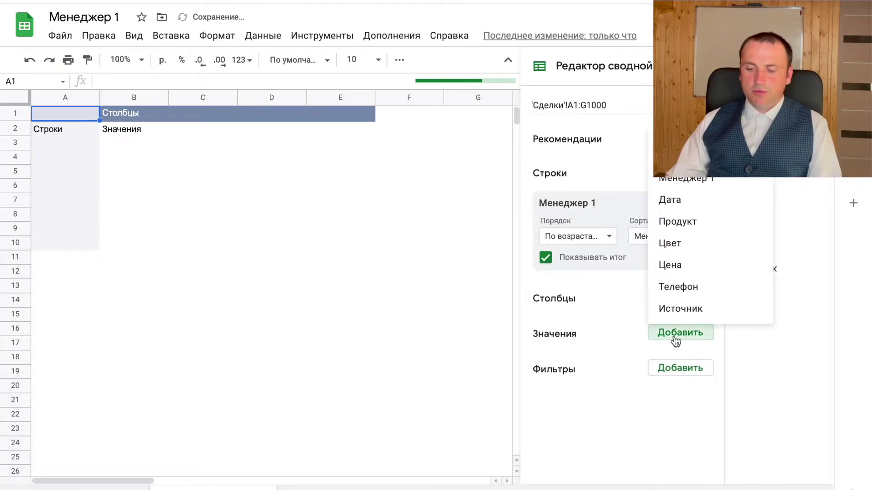
pyautogui.click(690, 265)
pyautogui.click(607, 398)
pyautogui.click(598, 111)
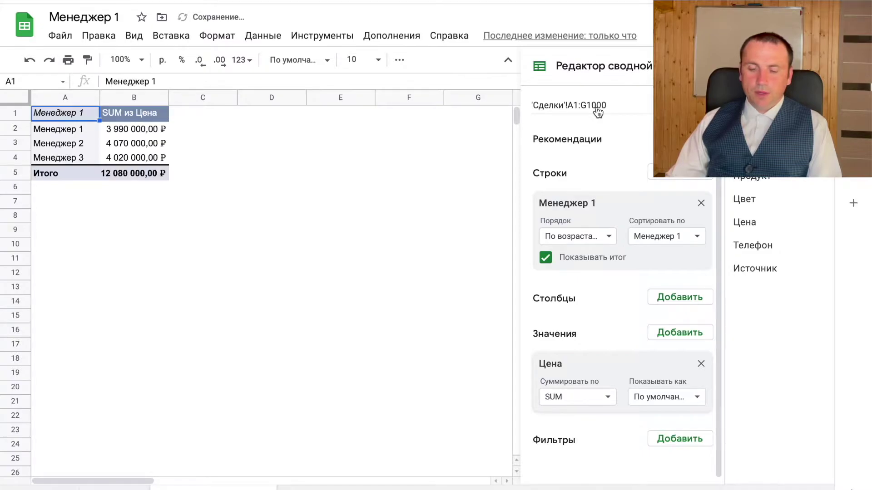
pyautogui.click(153, 143)
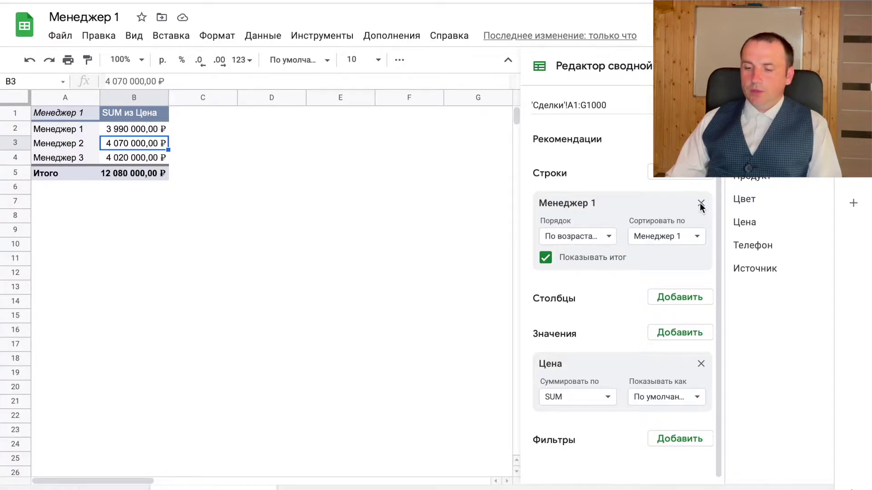
# - Split the price totals into columns by Источник
pyautogui.click(683, 297)
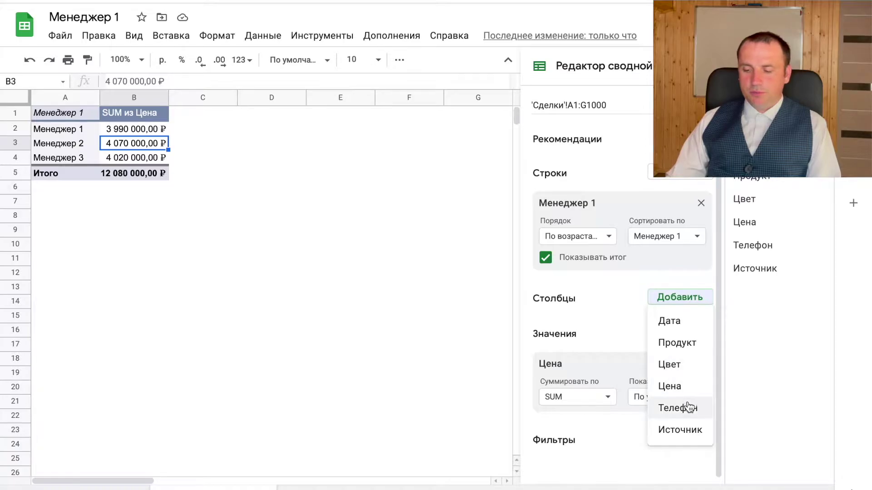
pyautogui.click(692, 429)
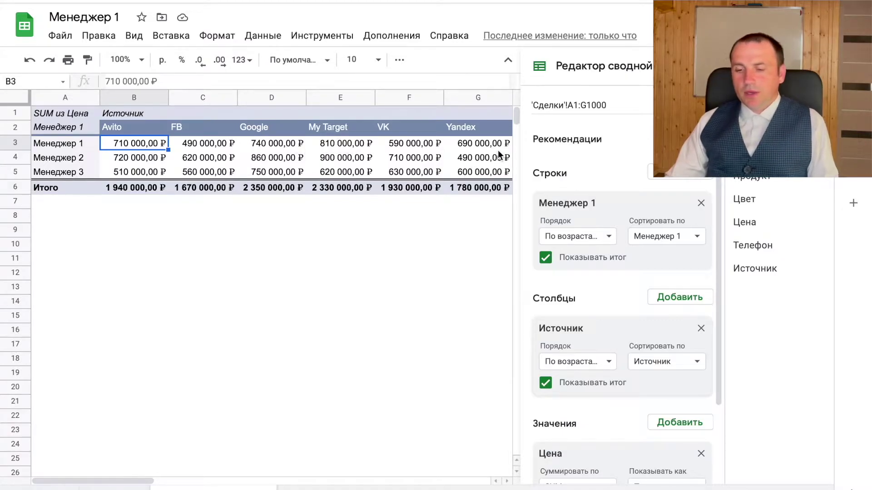
pyautogui.click(321, 189)
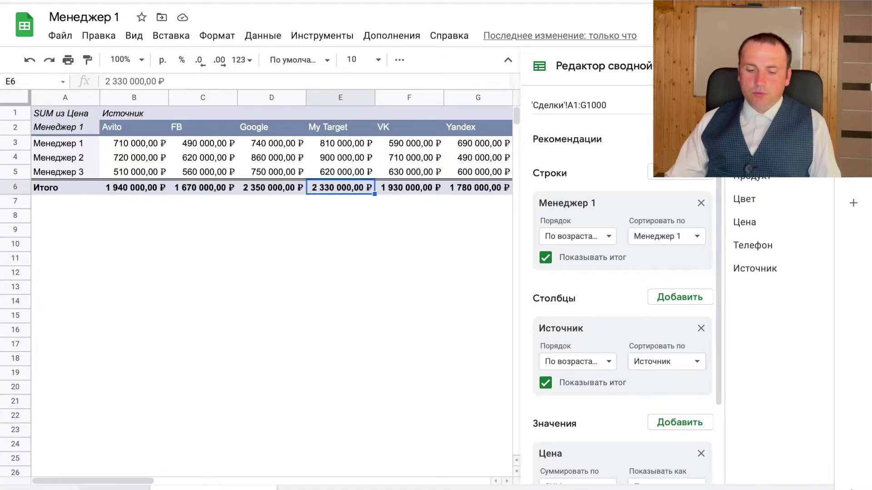
# - Switch back to the Сделки data sheet and select cell A979
pyautogui.hotkey('ctrl', 'shift', 'pageup')
pyautogui.hotkey('ctrl', 'shift', 'pagedown')
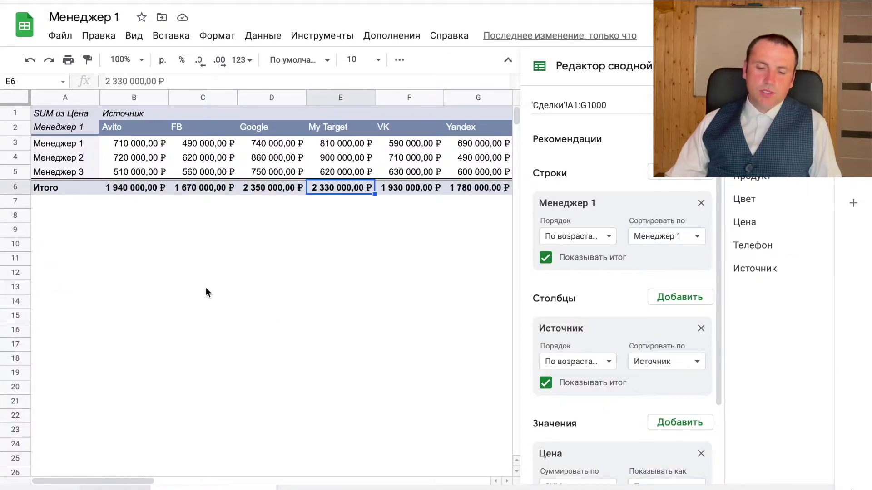
pyautogui.hotkey('ctrl', 'shift', 'pageup')
pyautogui.click(88, 162)
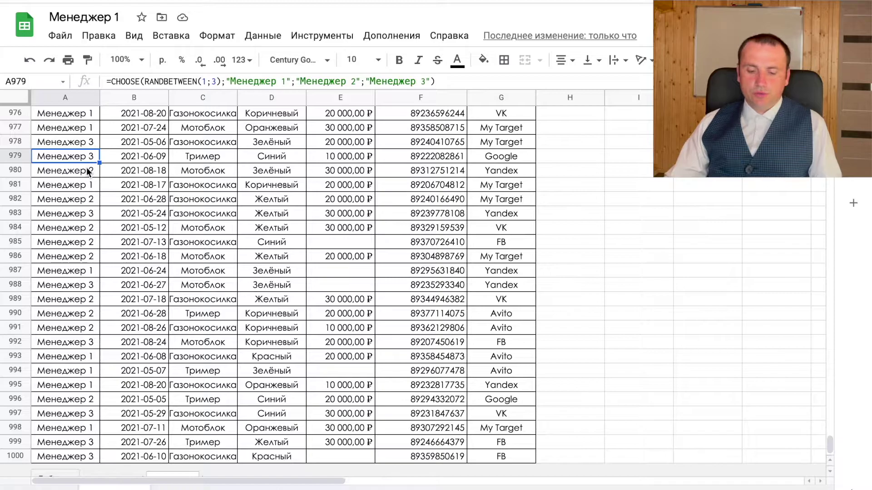
# - Convert A979 to a fixed value and change it to Менеджер 1
pyautogui.hotkey('ctrl', 'c')
pyautogui.hotkey('ctrl', 'shift', 'v')
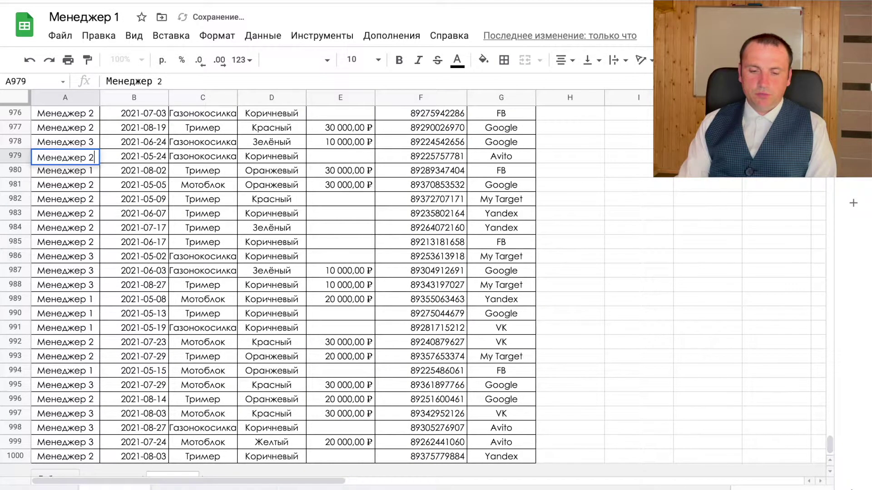
pyautogui.press('BackSpace')
pyautogui.write('1')
pyautogui.press('Return')
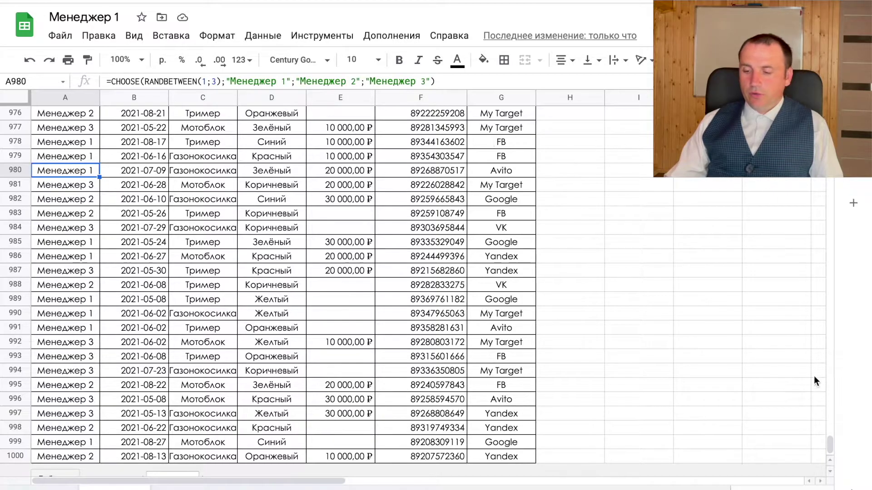
# - Delete the pivot table sheet and scroll back up the data
pyautogui.rightClick(155, 487)
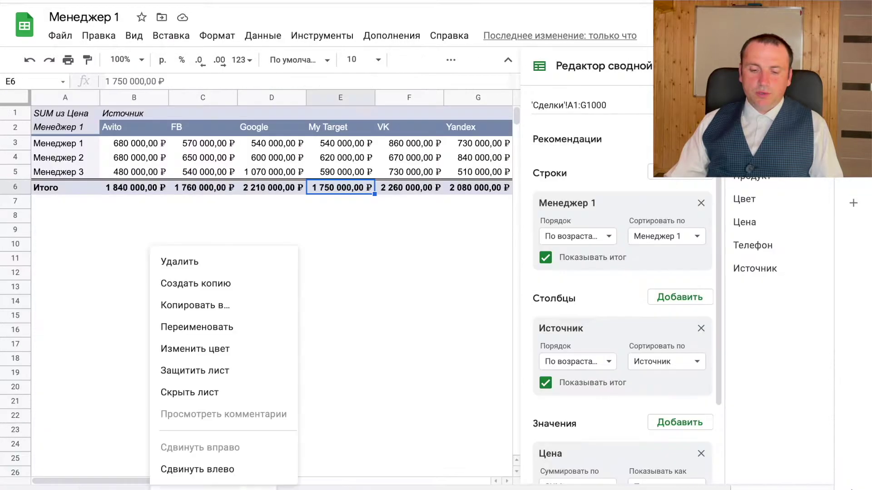
pyautogui.click(189, 268)
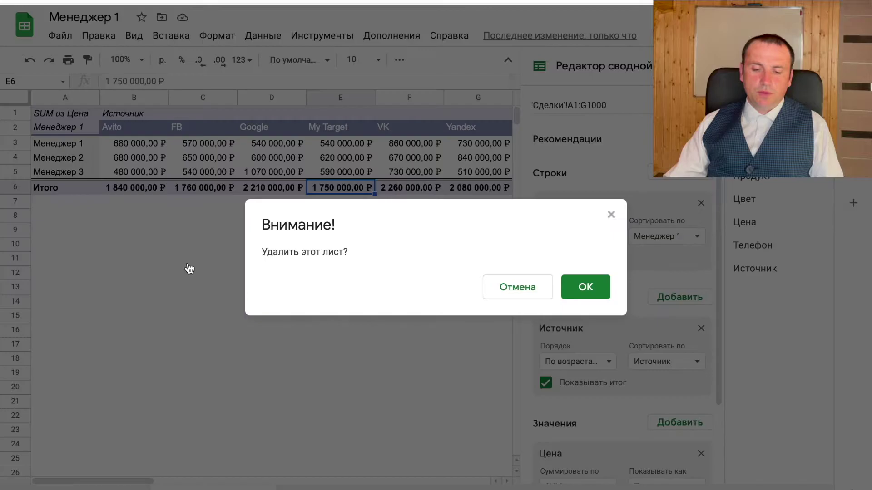
pyautogui.click(586, 287)
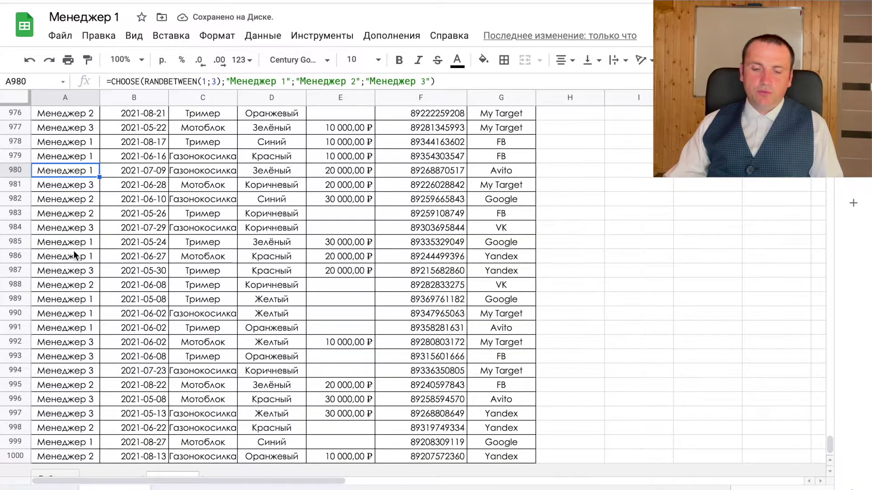
pyautogui.scroll(20, 86, 232)
pyautogui.scroll(20, 87, 232)
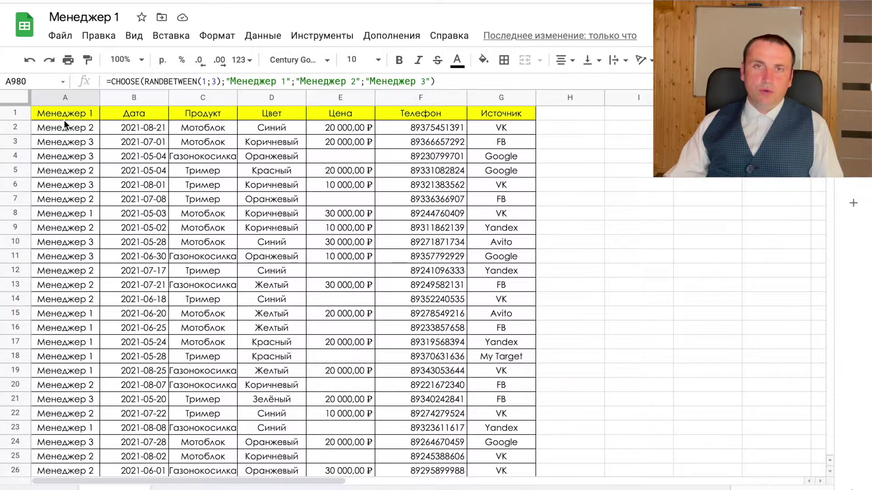
# - Fill column A rows 2–1000 with Менеджер 1 copied from the A1 header
pyautogui.click(70, 114)
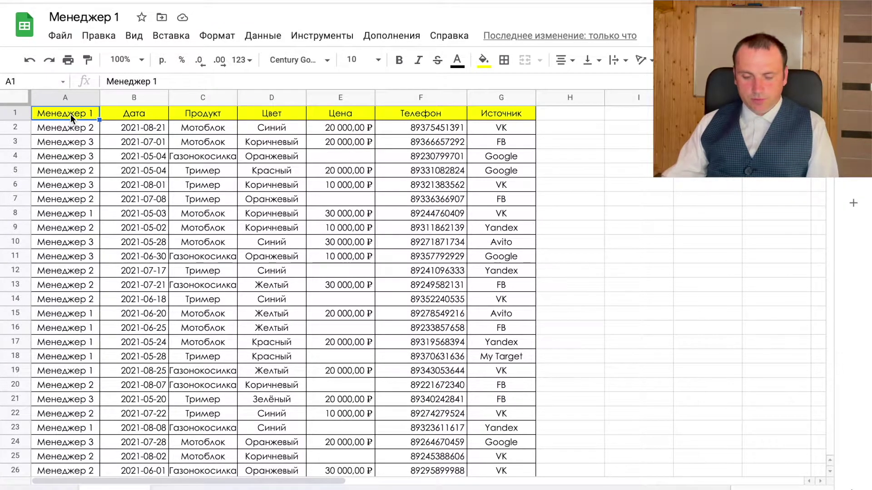
pyautogui.click(76, 128)
pyautogui.hotkey('ctrl', 'v')
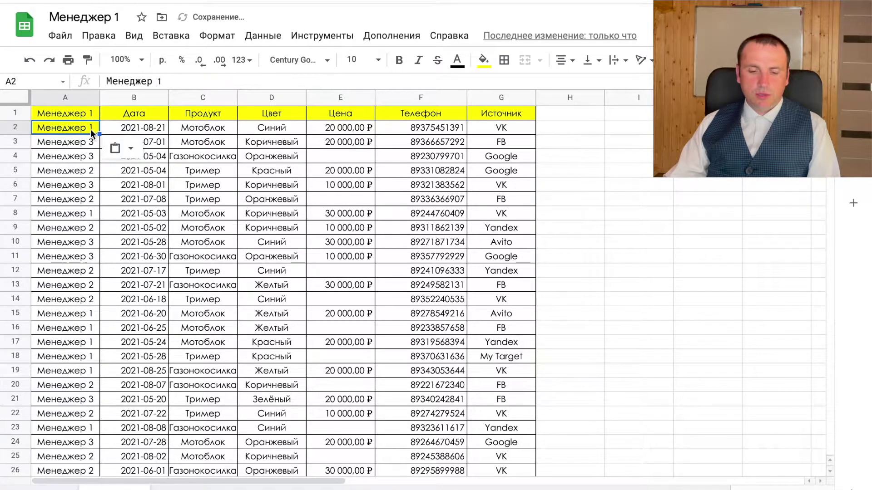
pyautogui.hotkey('ctrl', 'c')
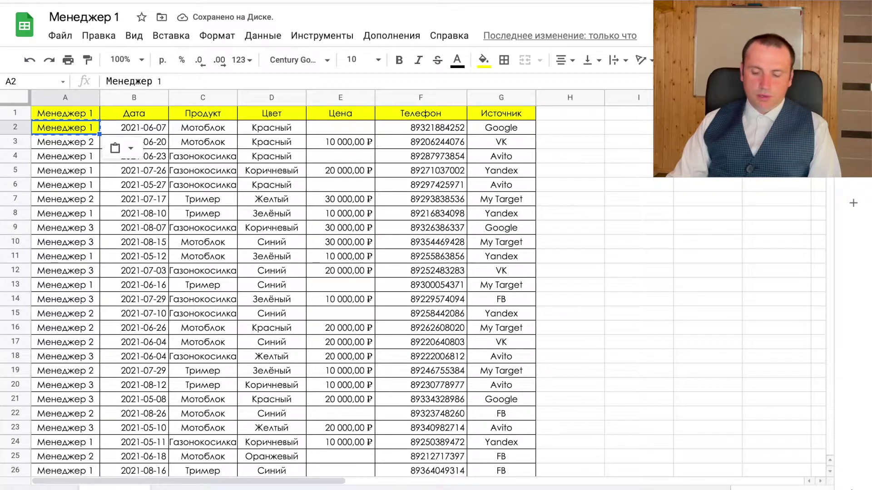
pyautogui.hotkey('ctrl', 'shift', 'Down')
pyautogui.hotkey('ctrl', 'v')
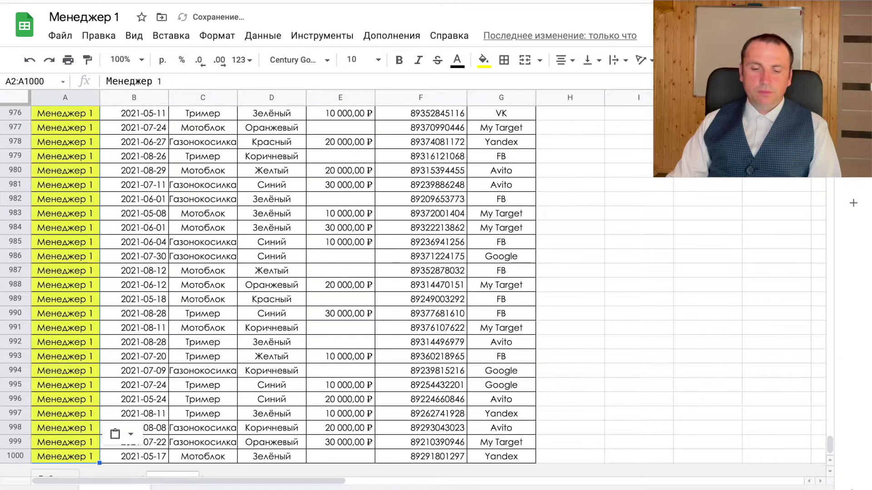
pyautogui.hotkey('ctrl', 'Home')
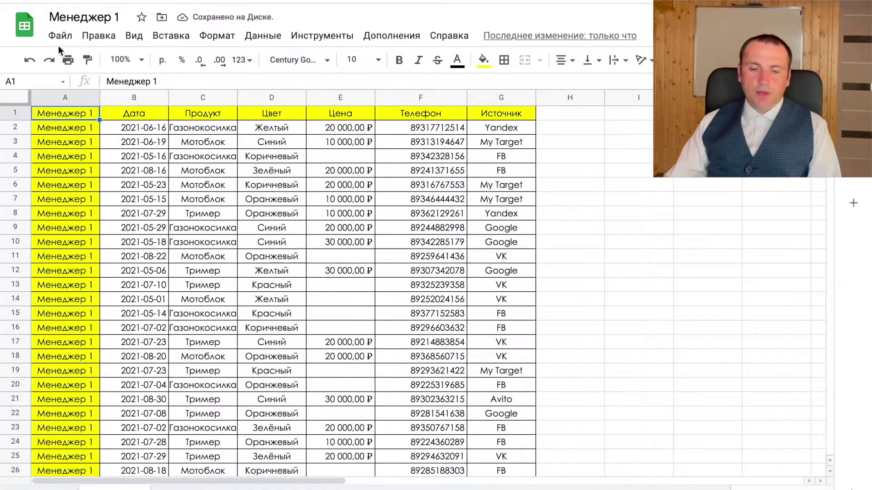
pyautogui.click(58, 38)
# - Make two copies of the spreadsheet named Менеджер 2 and Менеджер 3
pyautogui.click(103, 160)
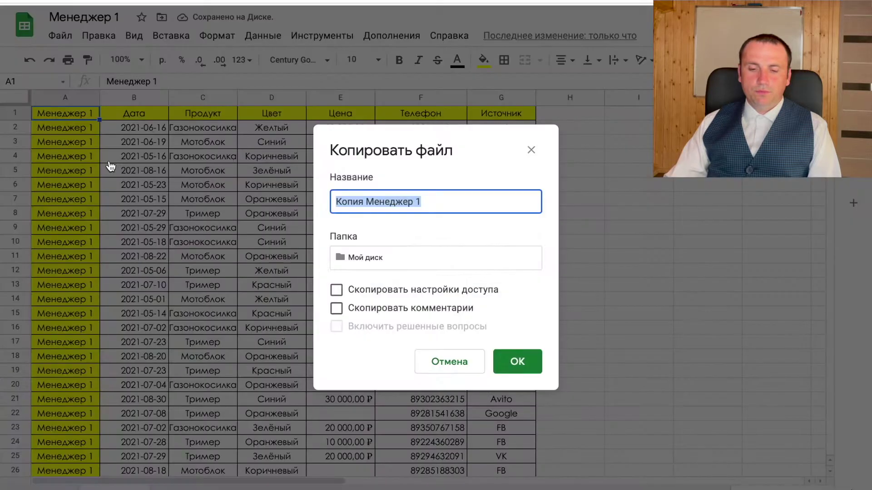
pyautogui.write('V')
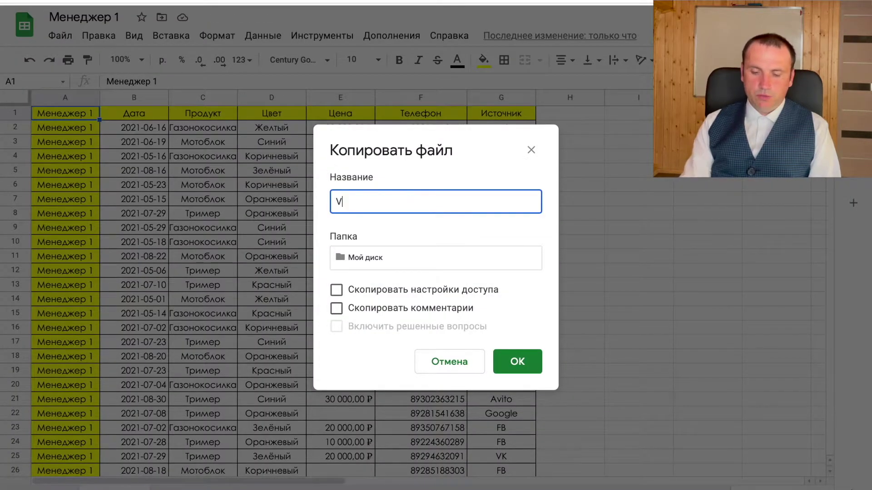
pyautogui.write('tyt')
pyautogui.press('Return')
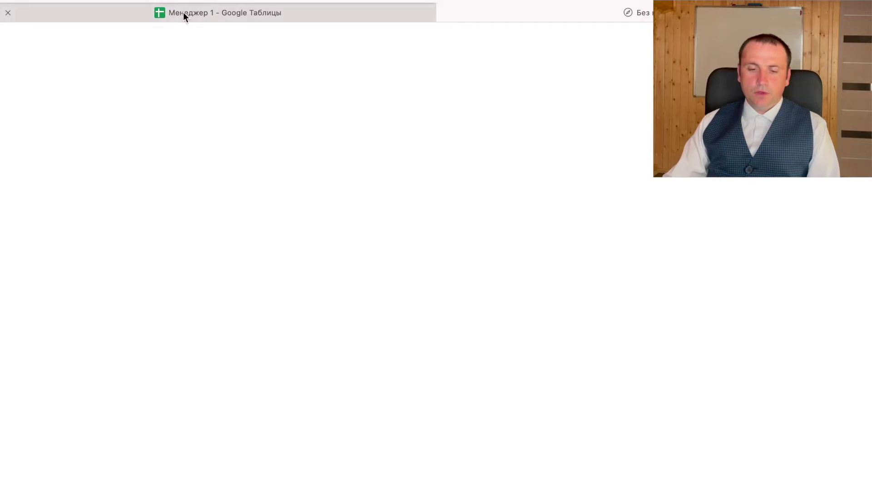
pyautogui.click(183, 12)
pyautogui.click(70, 55)
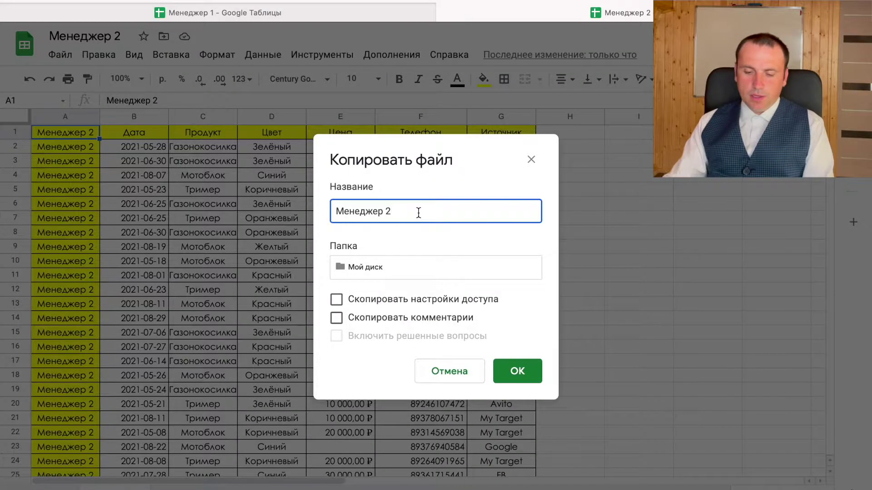
pyautogui.press('BackSpace')
pyautogui.write('3')
pyautogui.click(535, 369)
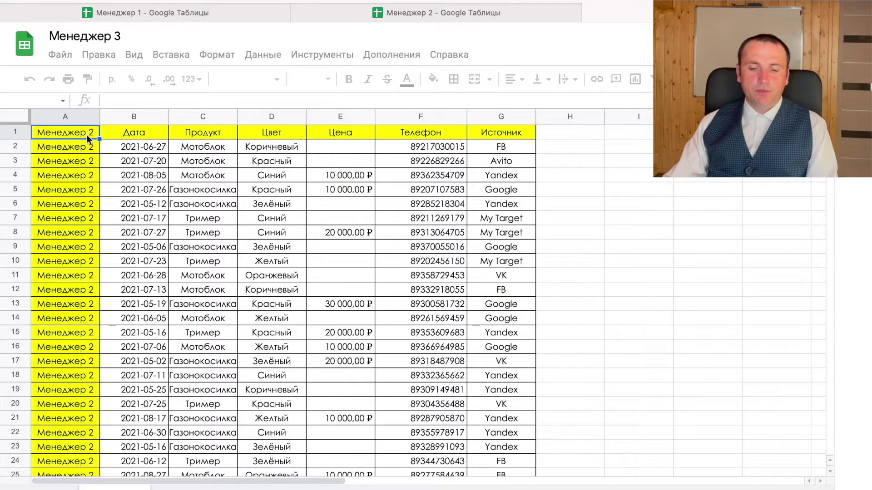
# - In Менеджер 3, set A1 to Менеджер 3 and fill it down column A to row 1000
pyautogui.doubleClick(87, 138)
pyautogui.press('BackSpace')
pyautogui.write('3')
pyautogui.press('Return')
pyautogui.press('Up')
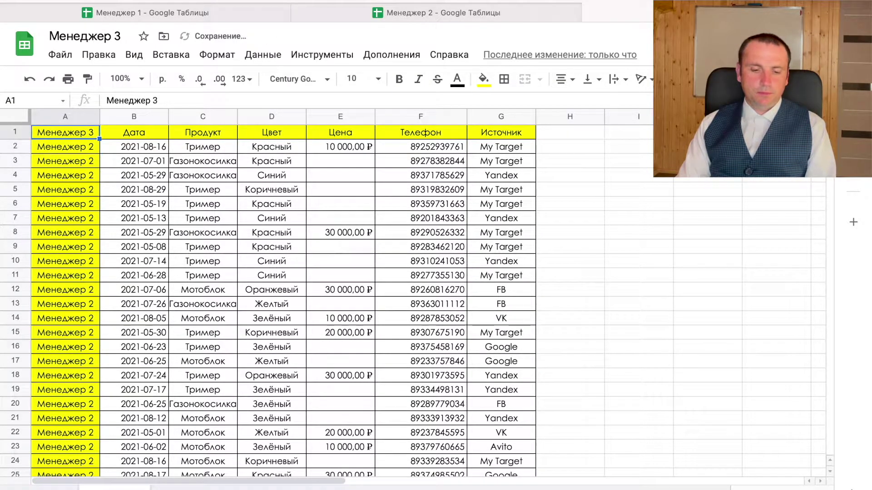
pyautogui.hotkey('ctrl', 'shift', 'Down')
pyautogui.hotkey('ctrl', 'd')
# - Replace the A1:G1000 table with its static values and copy it
pyautogui.hotkey('ctrl', 'shift', 'Right')
pyautogui.hotkey('ctrl', 'c')
pyautogui.hotkey('ctrl', 'shift', 'v')
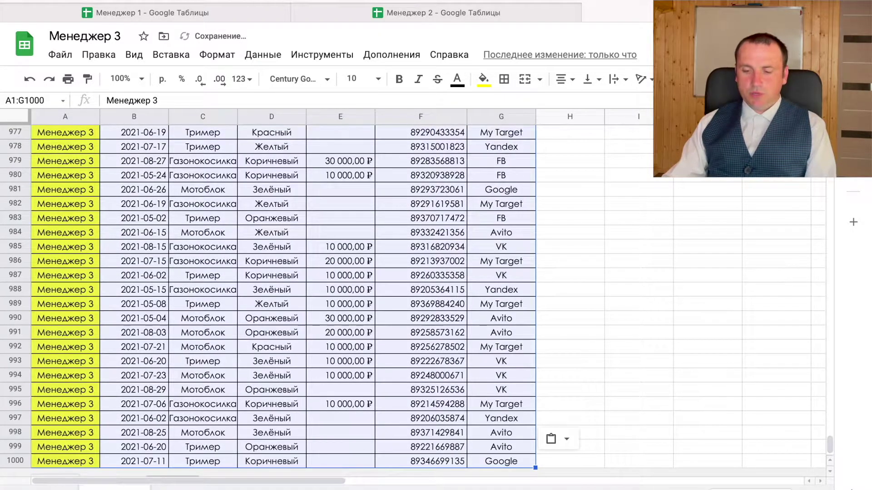
pyautogui.hotkey('ctrl', 'c')
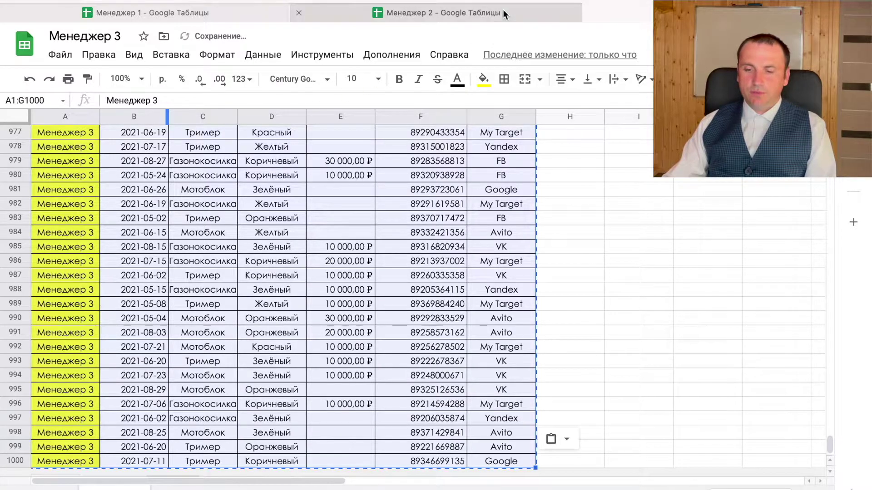
pyautogui.click(436, 13)
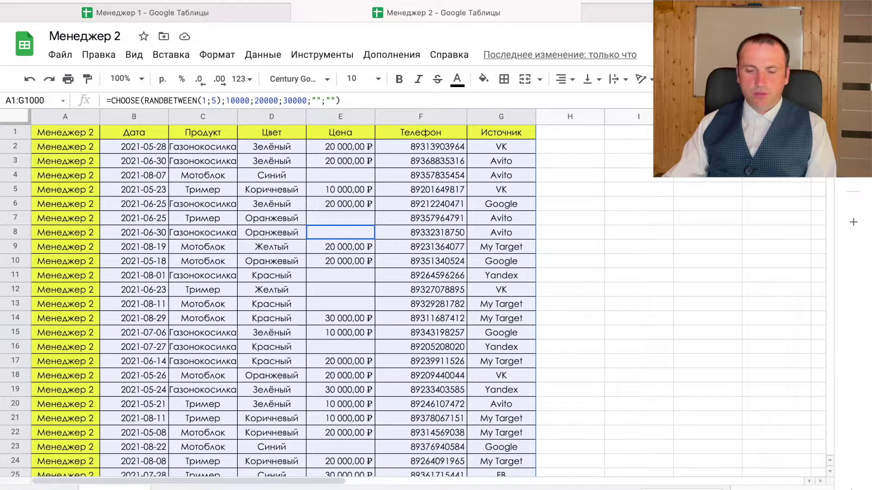
# - Deselect the ranges and spot-check cells in the Менеджер 2, 3 and 1 spreadsheets
pyautogui.click(291, 175)
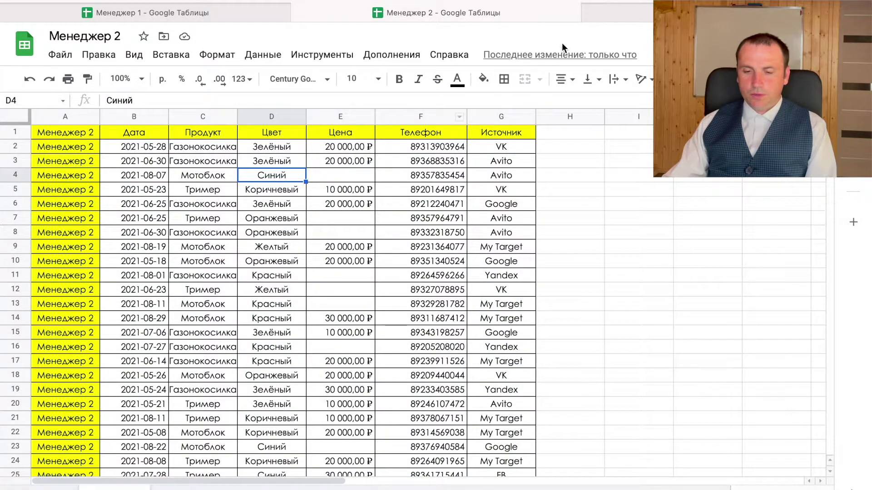
pyautogui.hotkey('ctrl', 'Tab')
pyautogui.click(317, 211)
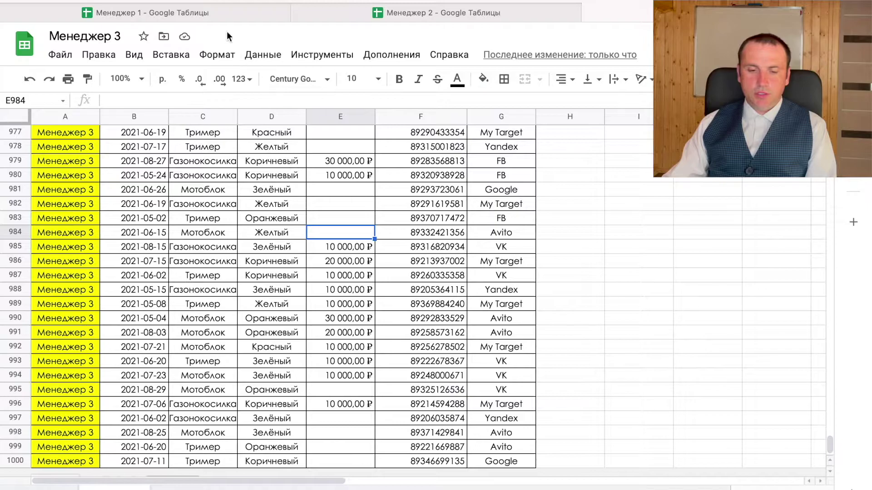
pyautogui.click(214, 12)
pyautogui.click(236, 188)
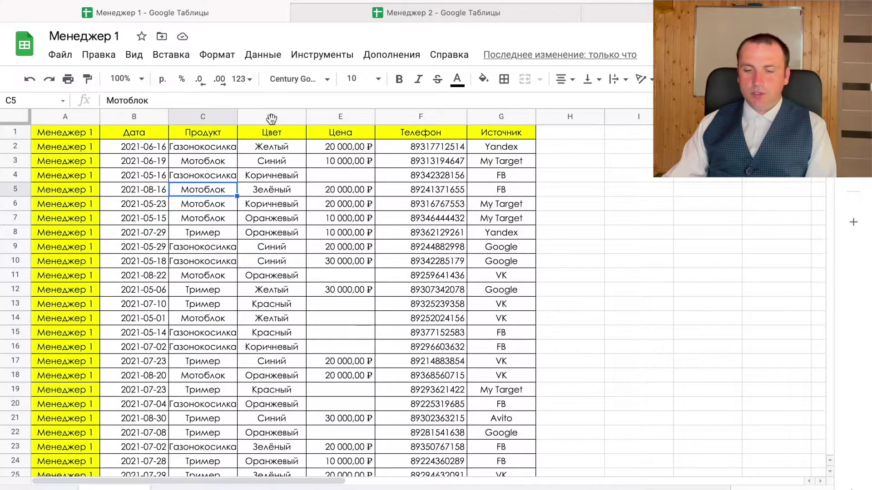
# - From the Менеджер 3 file, create a new blank spreadsheet
pyautogui.click(643, 13)
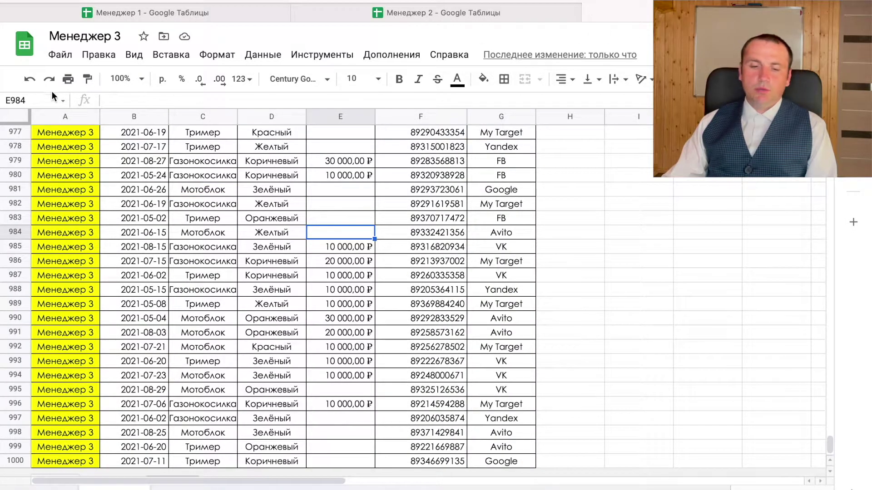
pyautogui.click(60, 54)
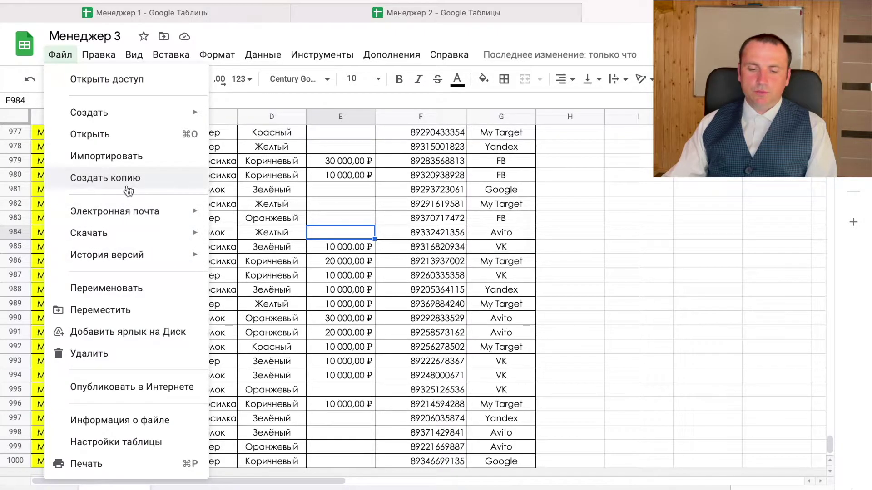
pyautogui.moveTo(126, 112)
pyautogui.click(243, 116)
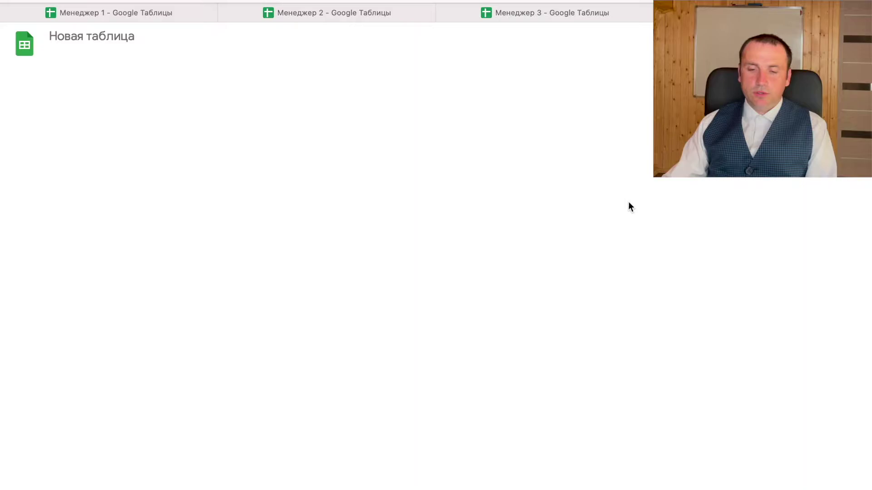
# - Rename the spreadsheet from Новая таблица to 'Руководитель отдела продаж'
pyautogui.click(117, 35)
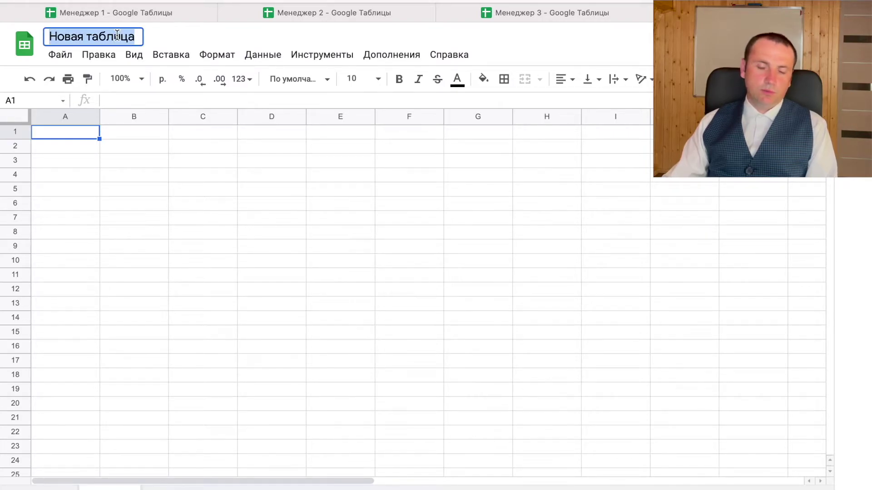
pyautogui.click(127, 36)
pyautogui.tripleClick(127, 36)
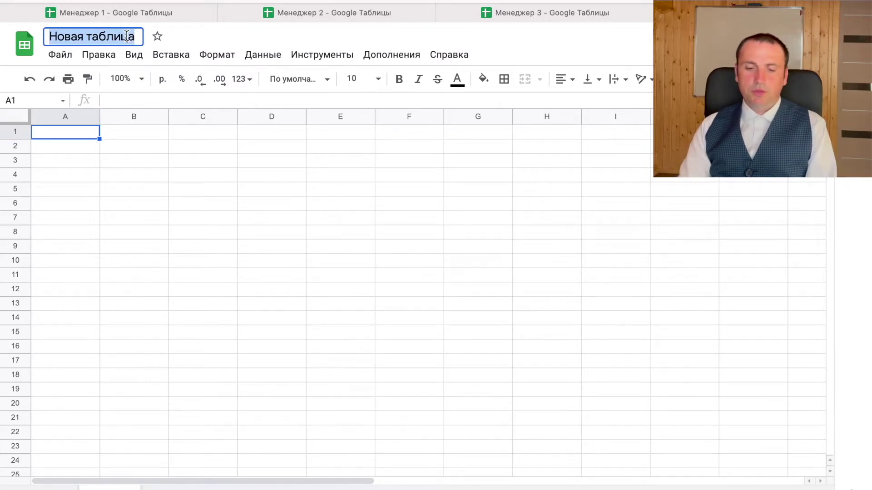
pyautogui.write('Руков')
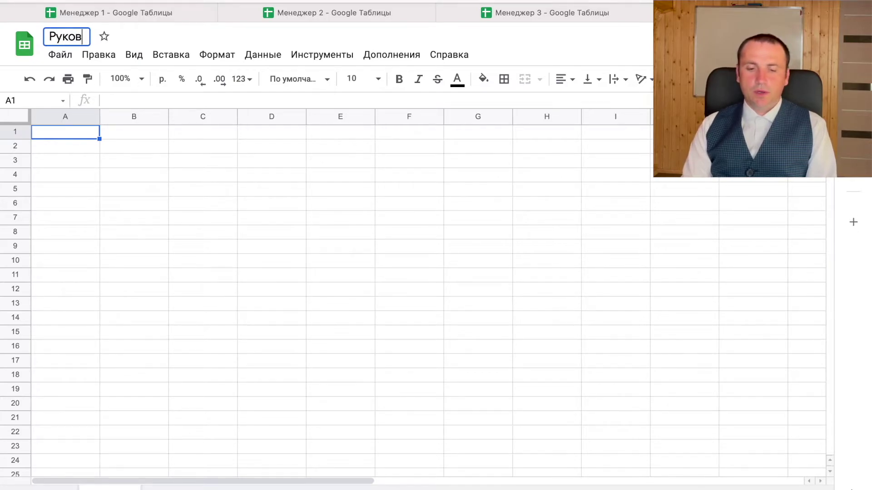
pyautogui.write('одит')
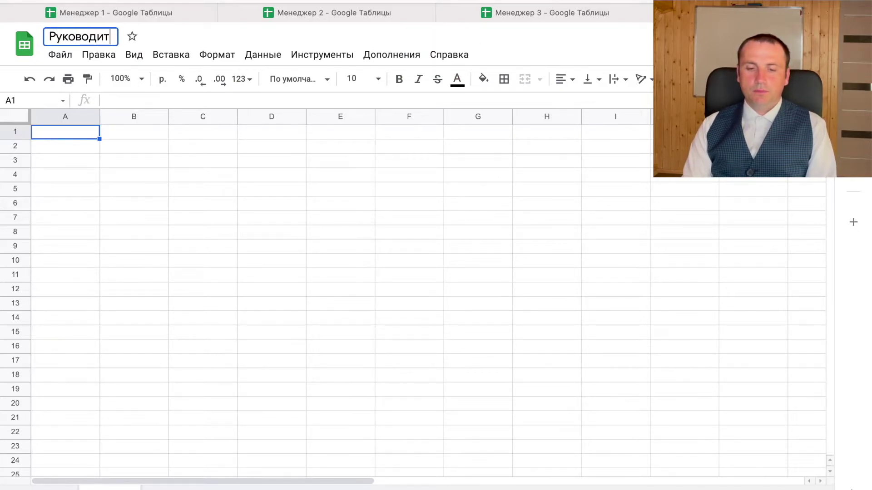
pyautogui.write('ель отдела продаж')
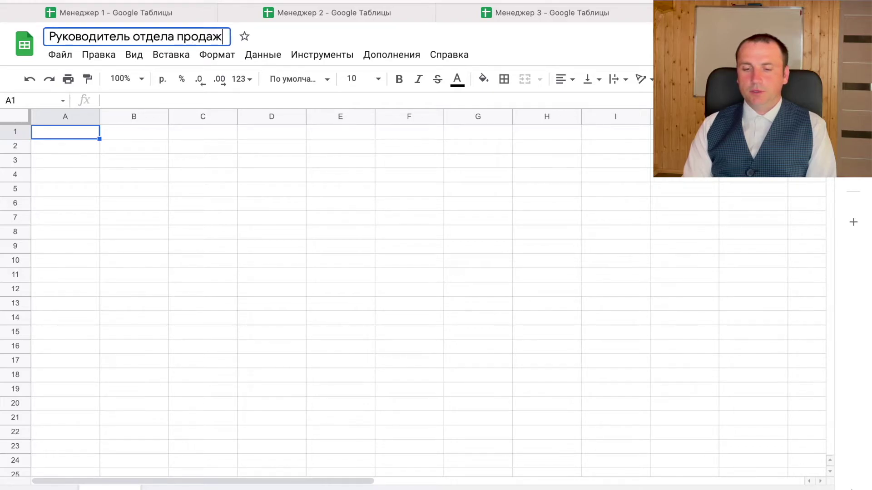
pyautogui.press('Return')
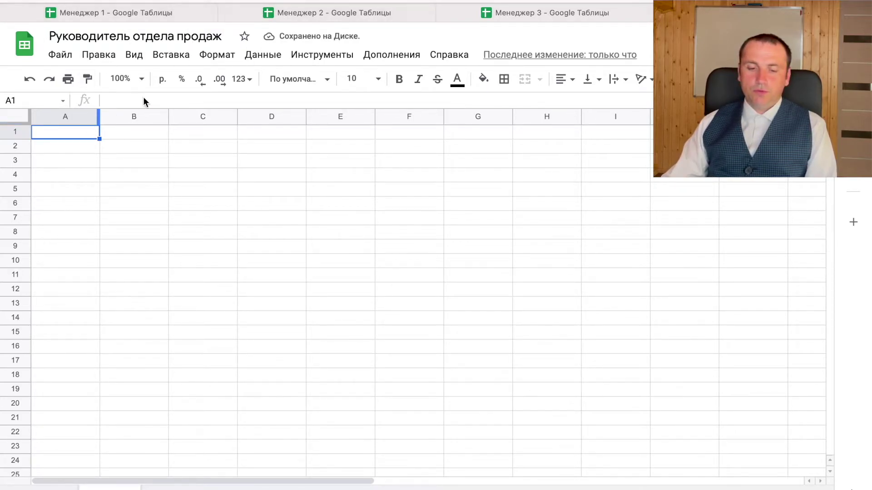
# - In A1, start an IMPORTRANGE formula using Менеджер 1's spreadsheet key trimmed from its URL
pyautogui.write('=')
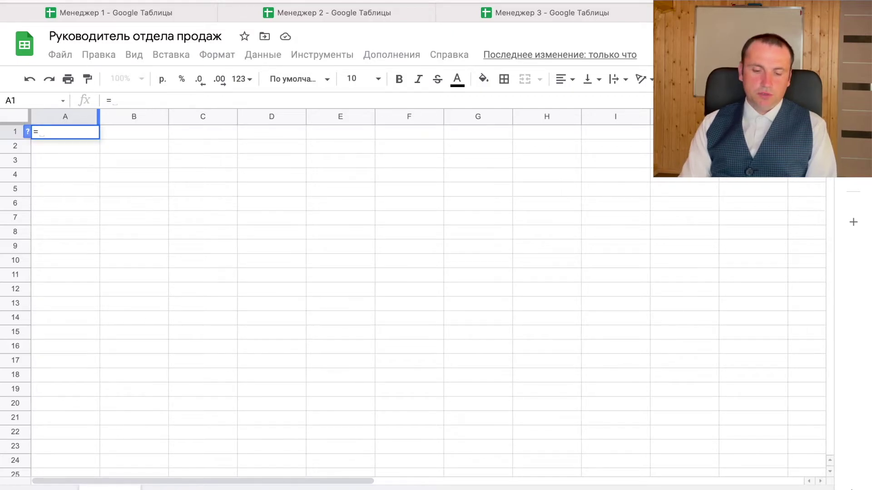
pyautogui.write('IMPORTRANGE(')
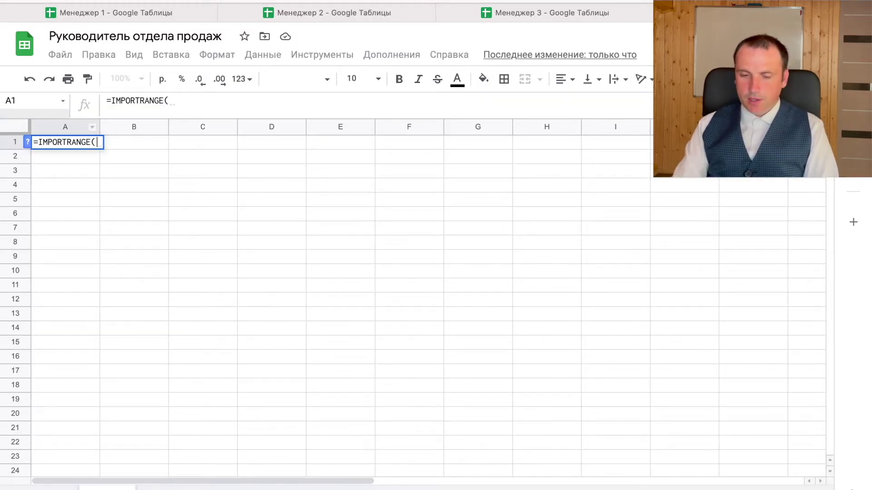
pyautogui.write('"')
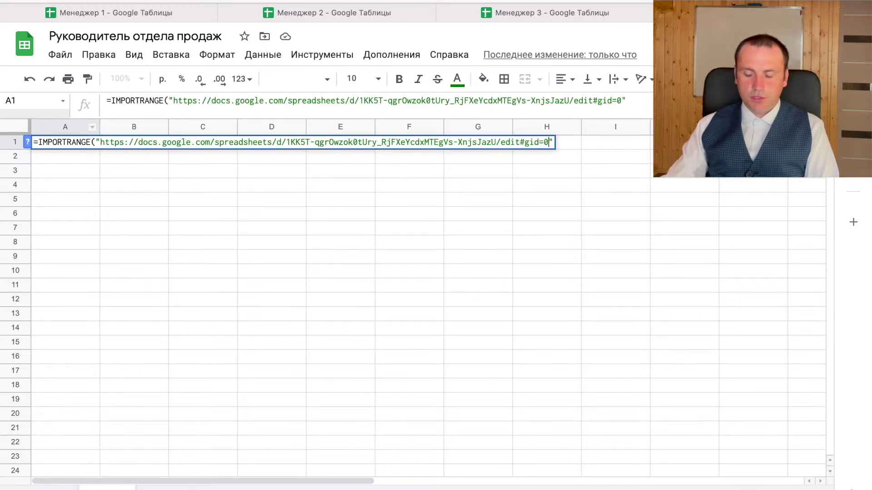
pyautogui.moveTo(284, 142); pyautogui.dragTo(106, 139)
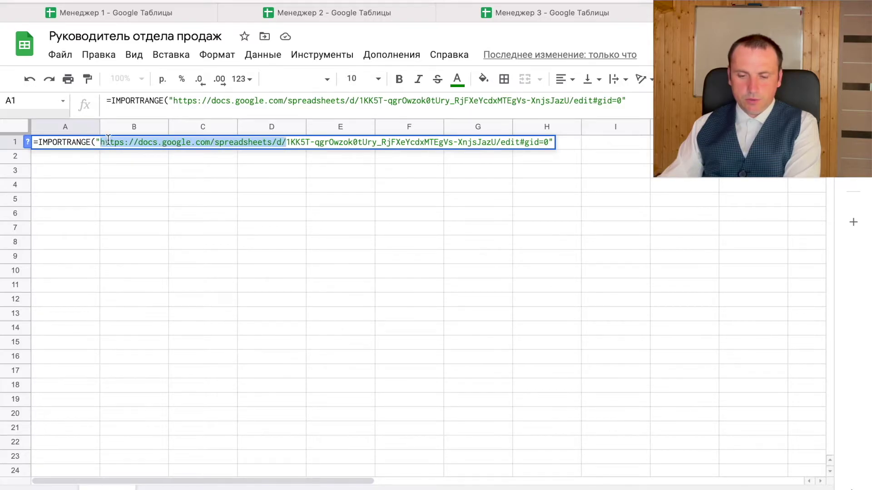
pyautogui.press('BackSpace')
pyautogui.moveTo(311, 143); pyautogui.dragTo(362, 140)
pyautogui.press('BackSpace')
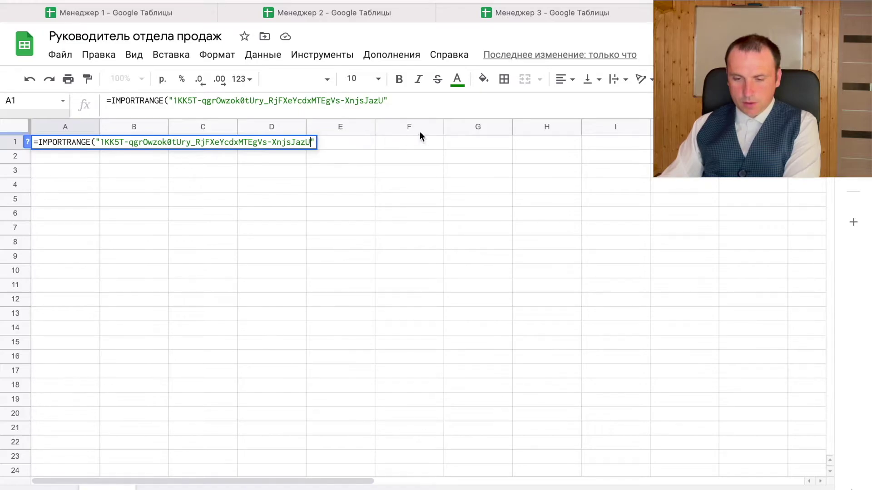
# - Complete the IMPORTRANGE formula with the range "A1:G" and confirm it
pyautogui.click(435, 100)
pyautogui.write(';')
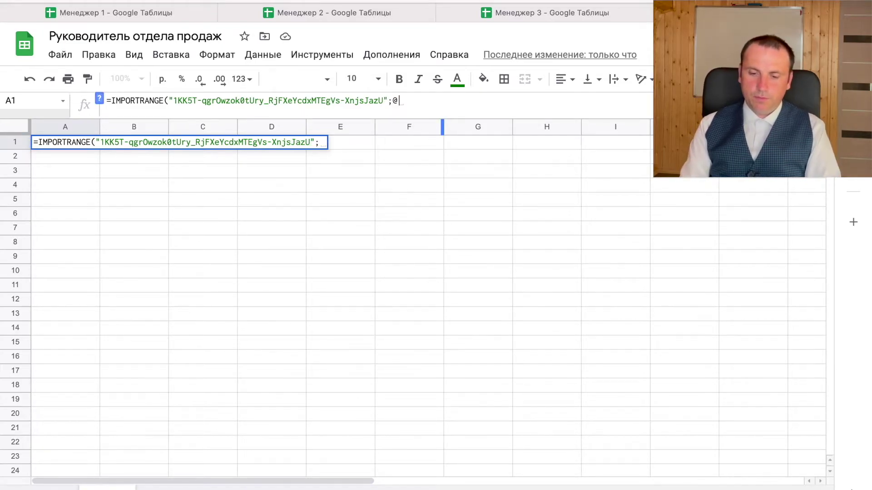
pyautogui.write('"')
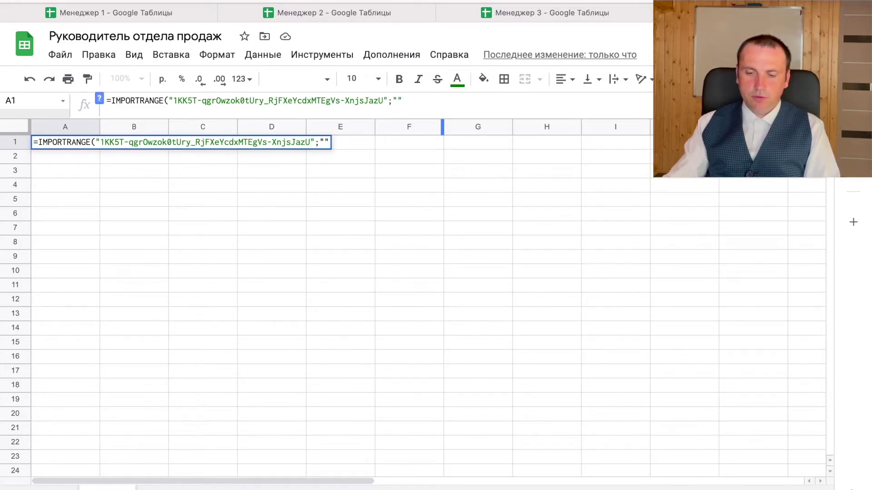
pyautogui.click(136, 13)
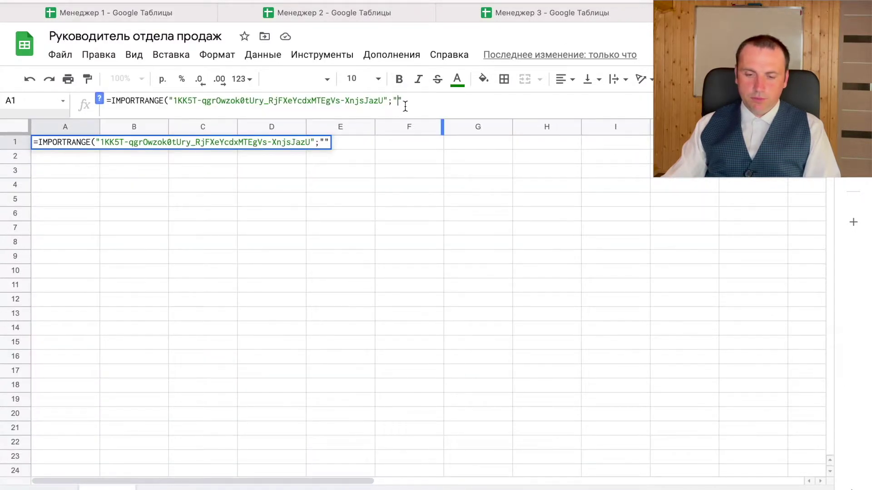
pyautogui.write(':G')
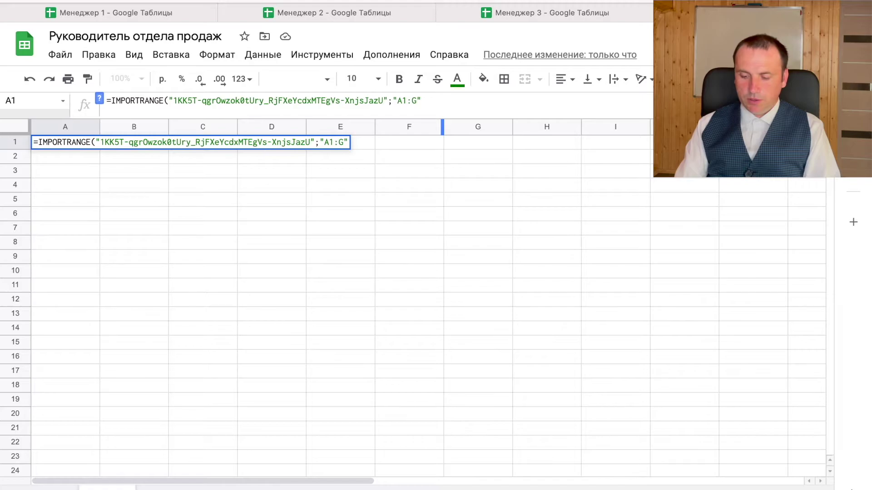
pyautogui.write(')')
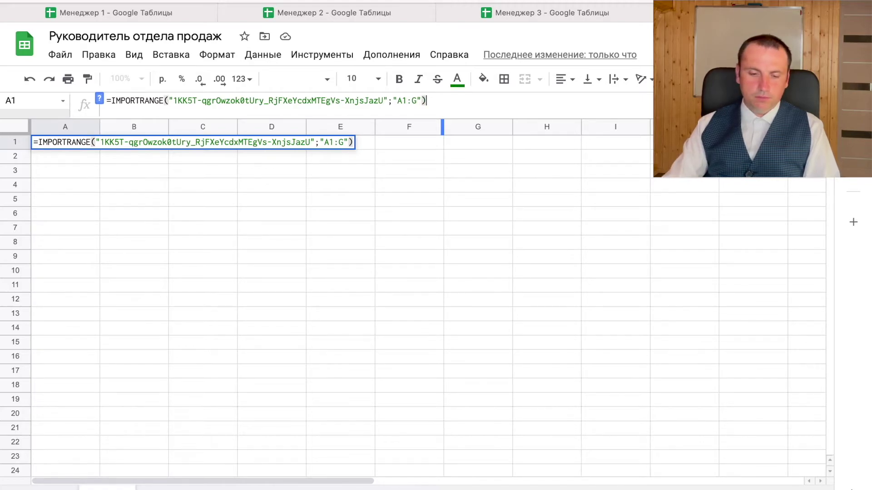
pyautogui.press('Return')
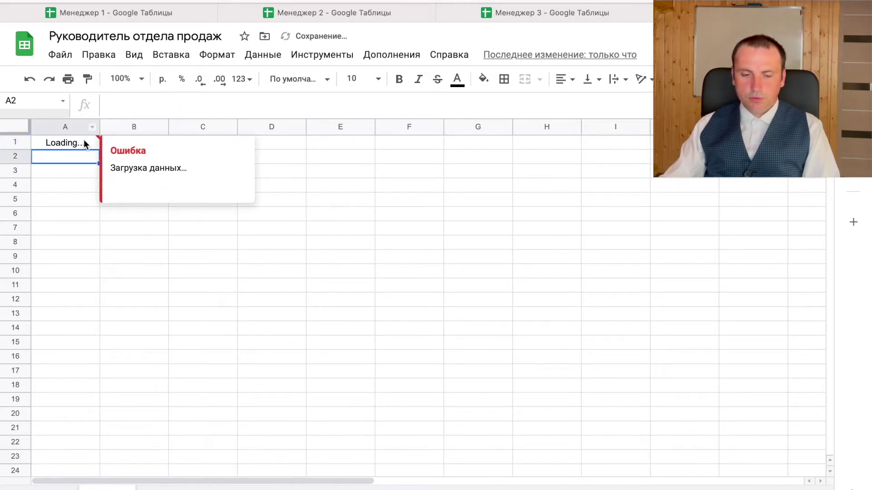
pyautogui.click(83, 140)
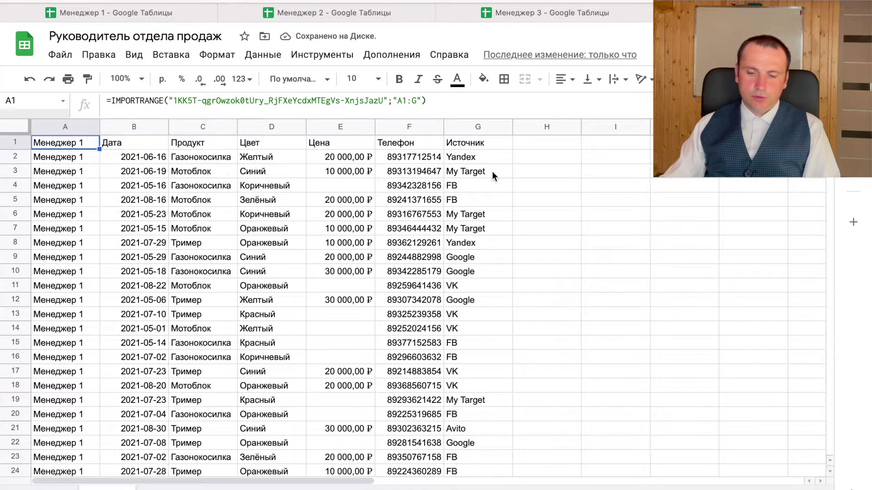
# - Copy the import formula into H1 and swap in Менеджер 2's spreadsheet key
pyautogui.click(552, 140)
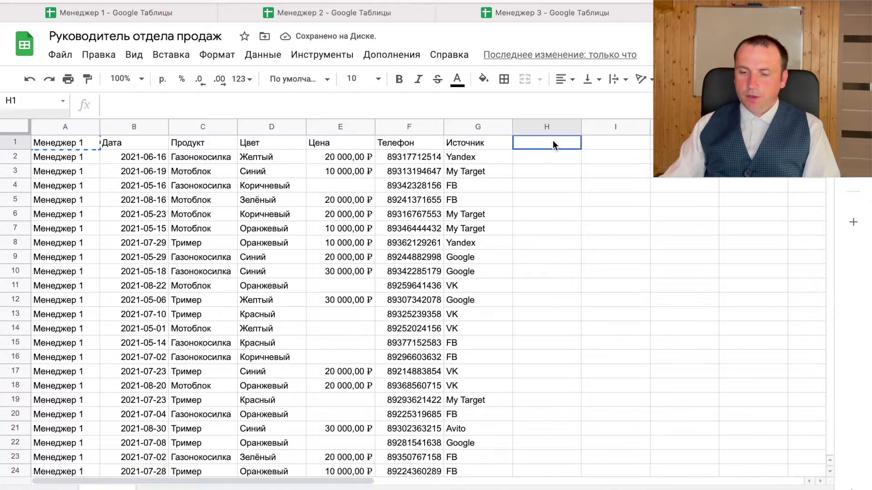
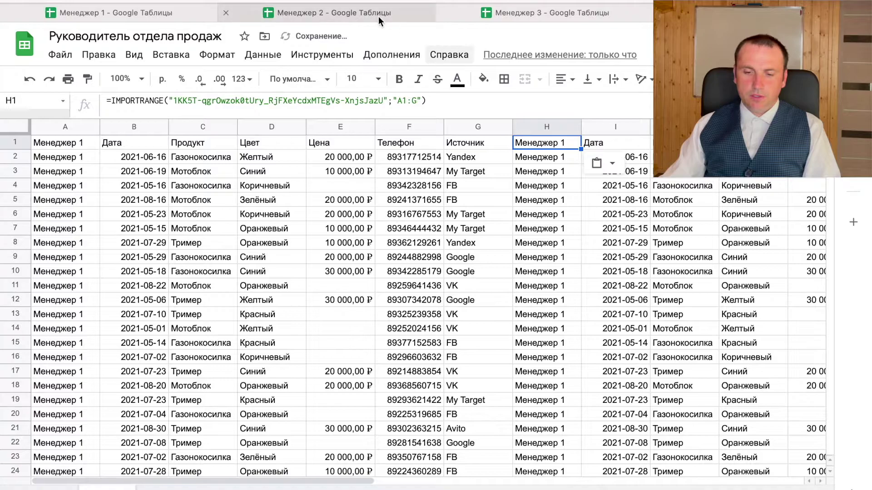
pyautogui.click(371, 12)
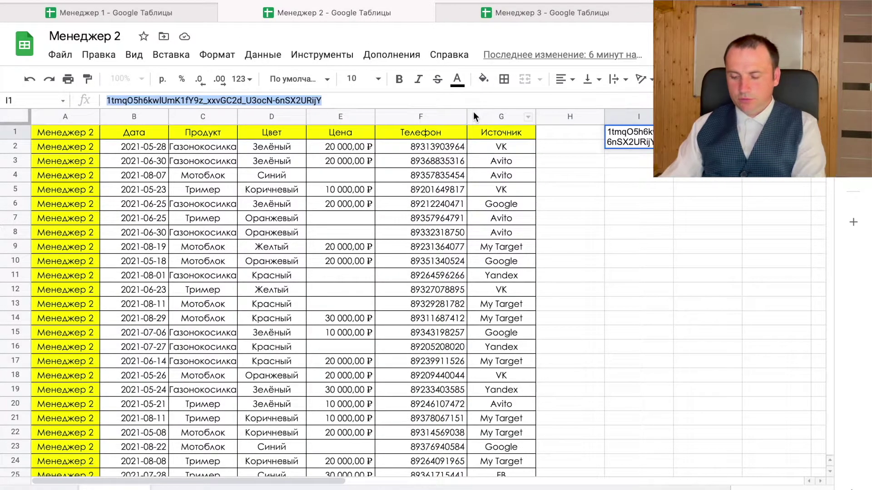
pyautogui.press('Delete')
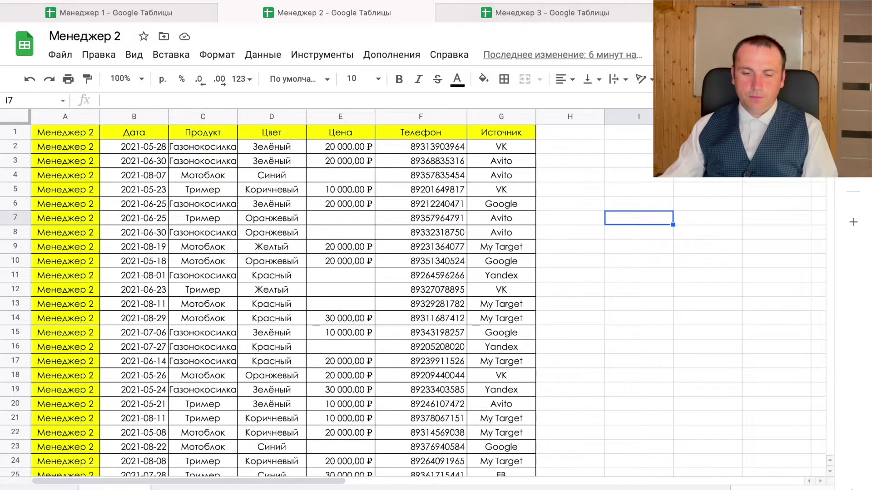
pyautogui.click(727, 12)
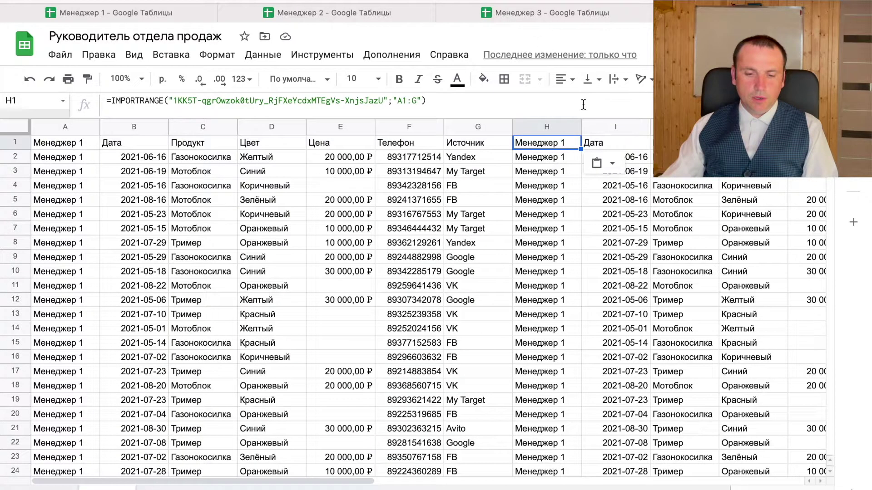
pyautogui.click(385, 101)
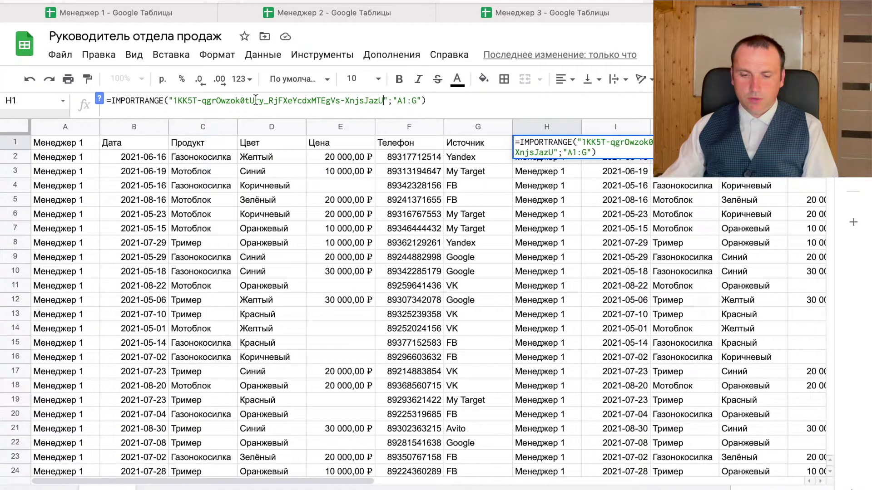
pyautogui.keyDown('shift'); pyautogui.click(173, 101); pyautogui.keyUp('shift')
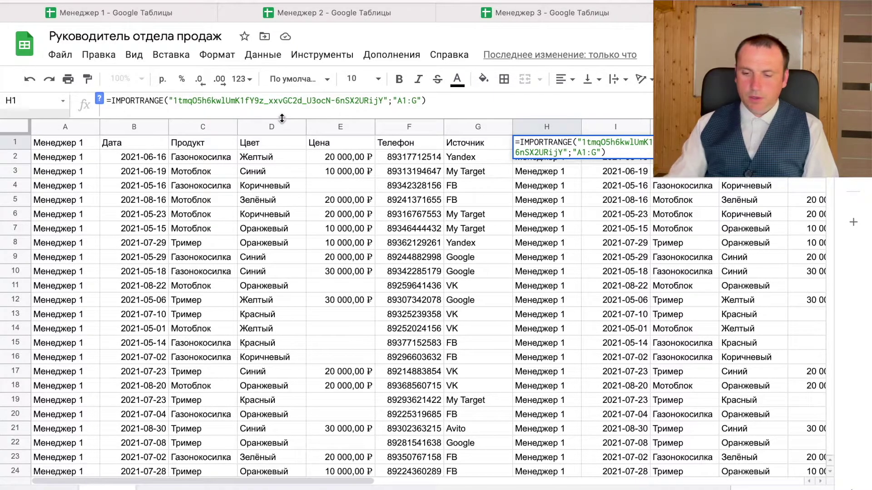
pyautogui.press('Return')
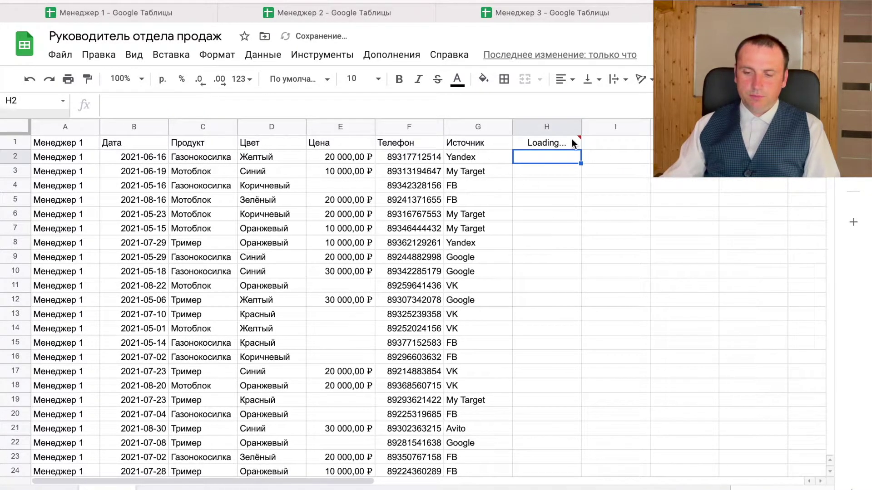
# - Allow access to the Менеджер 2 spreadsheet and scroll right to view its rows
pyautogui.click(572, 141)
pyautogui.click(623, 170)
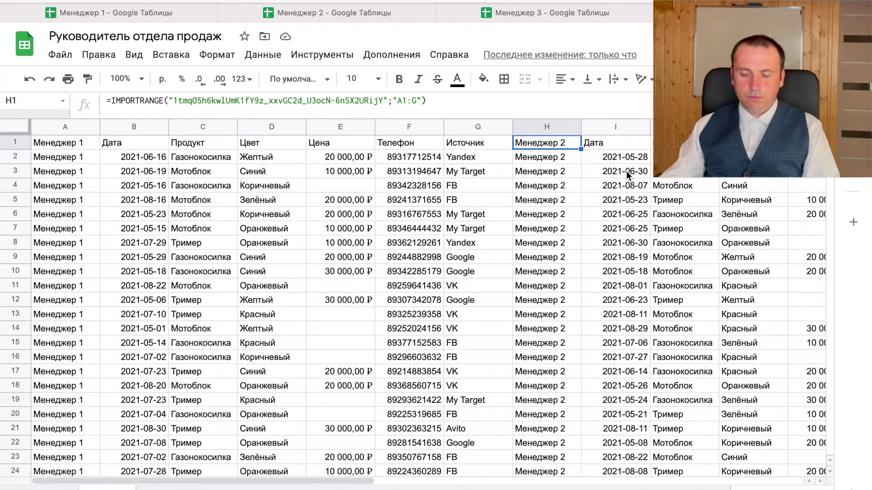
pyautogui.hscroll(3, 626, 170)
pyautogui.hscroll(2, 625, 171)
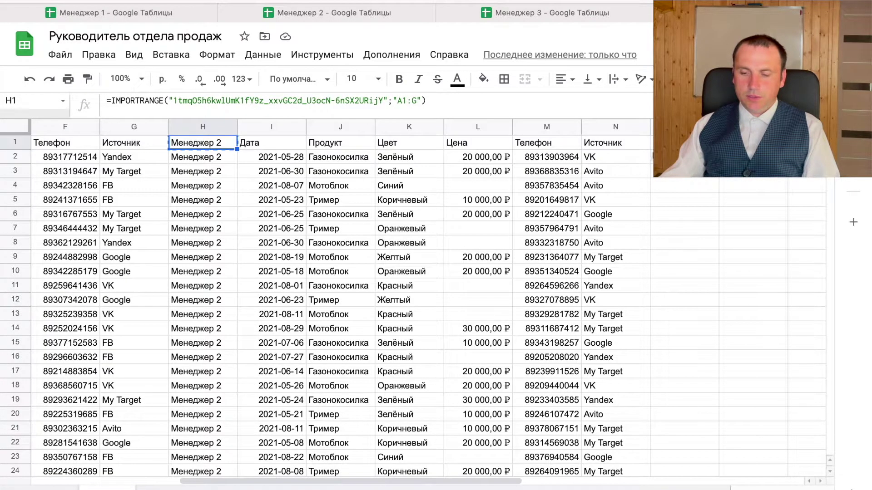
# - Extract the Менеджер 3 spreadsheet ID from its web address using a spare cell, then clear that cell
pyautogui.click(683, 143)
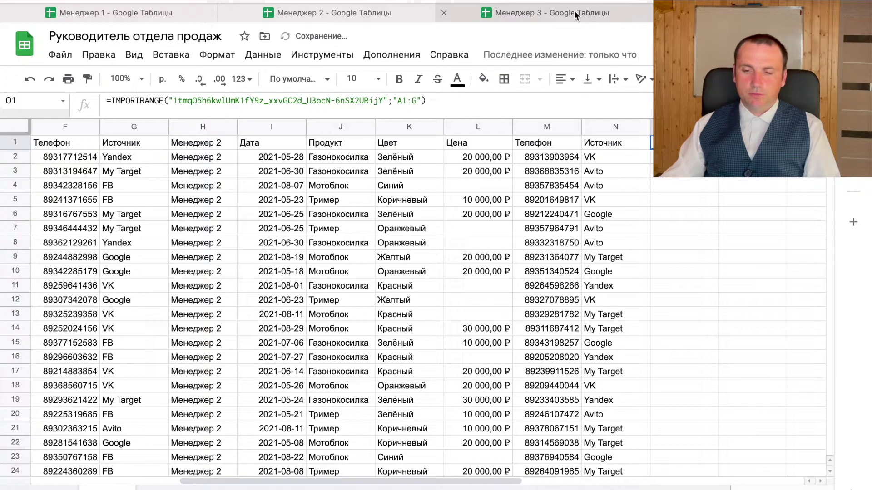
pyautogui.click(576, 13)
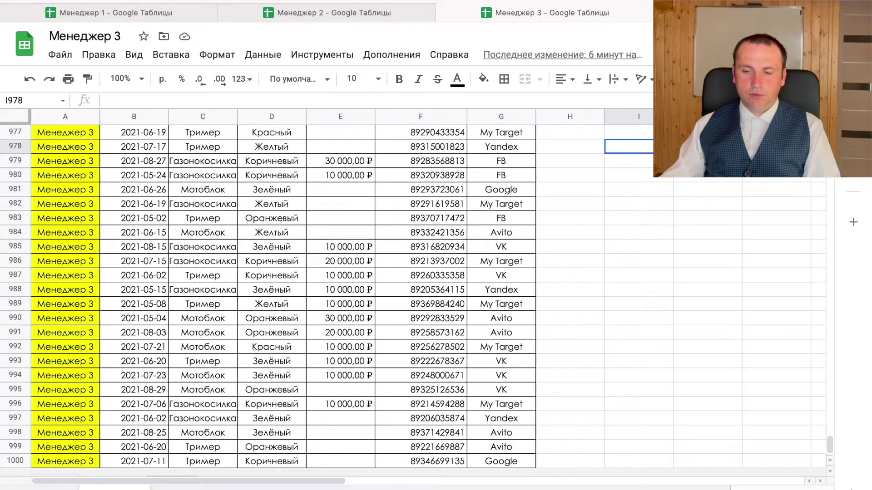
pyautogui.press('super+l')
pyautogui.press('super+c')
pyautogui.click(640, 143)
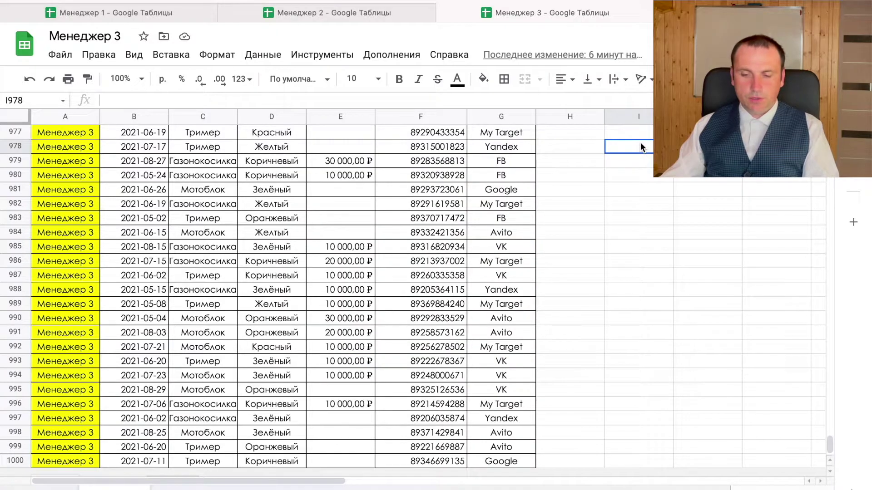
pyautogui.press('super+v')
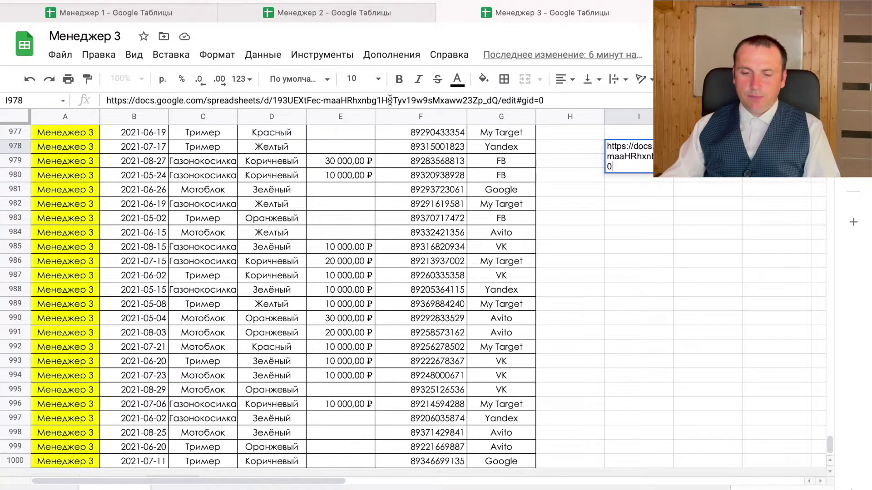
pyautogui.moveTo(273, 97); pyautogui.dragTo(107, 100)
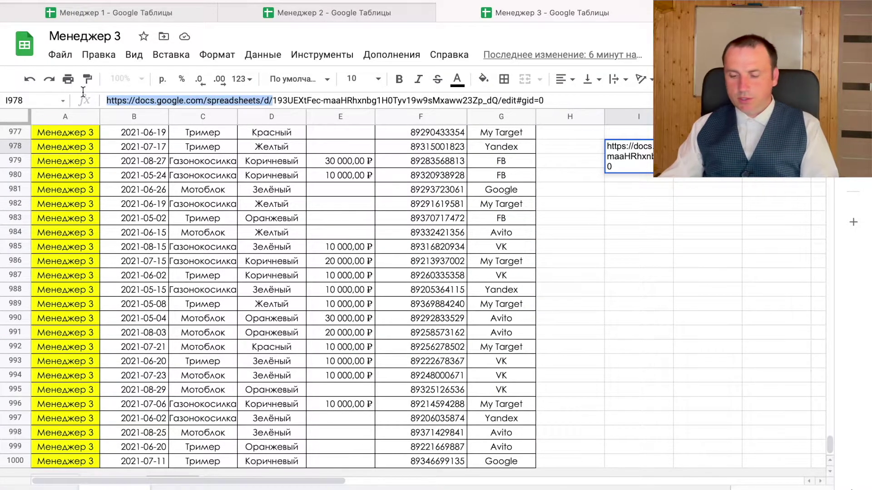
pyautogui.press('BackSpace')
pyautogui.moveTo(334, 100); pyautogui.dragTo(441, 99)
pyautogui.press('BackSpace')
pyautogui.hotkey('ctrl', 'a')
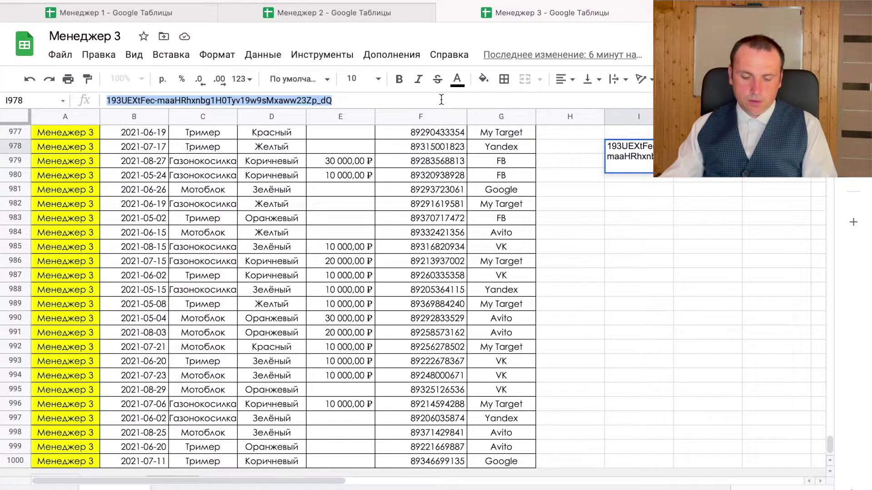
pyautogui.hotkey('ctrl', 'x')
pyautogui.press('Tab')
pyautogui.click(637, 150)
pyautogui.press('Delete')
# - Put the Менеджер 3 ID into O1's IMPORTRANGE formula and allow access to its data
pyautogui.hotkey('ctrl', 'Tab')
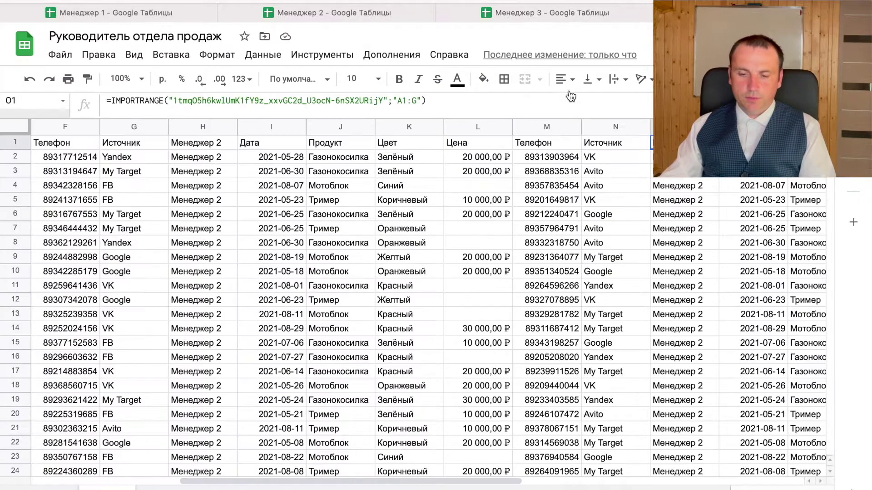
pyautogui.click(175, 101)
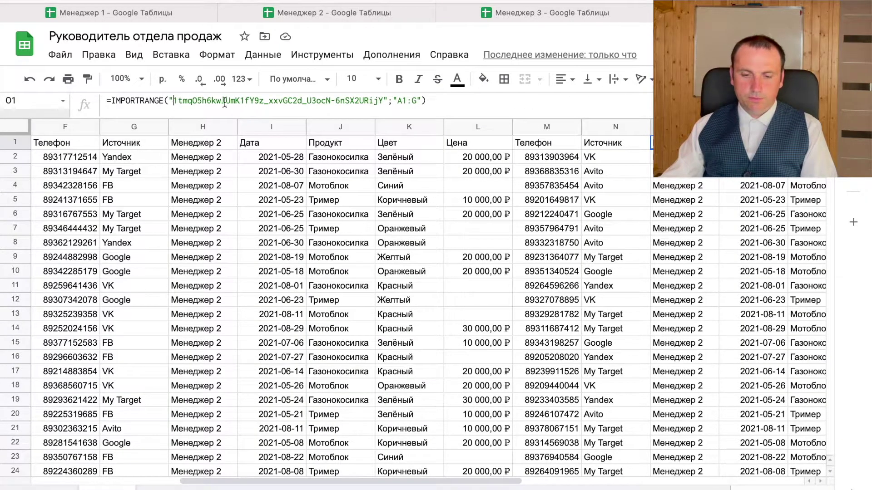
pyautogui.keyDown('shift'); pyautogui.click(388, 101); pyautogui.keyUp('shift')
pyautogui.hotkey('ctrl', 'v')
pyautogui.press('Return')
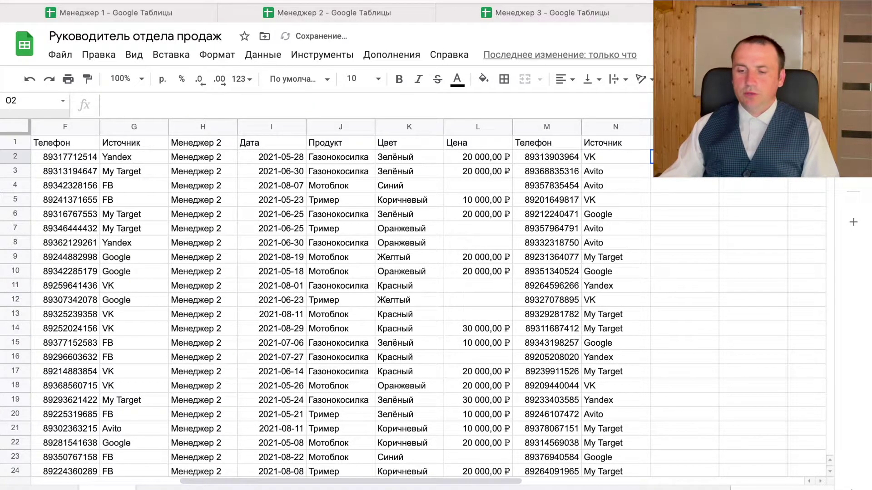
pyautogui.click(668, 143)
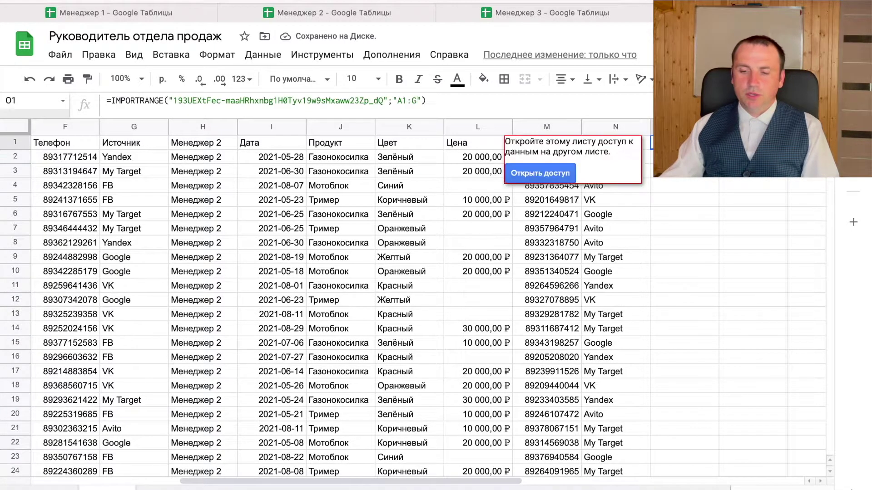
pyautogui.click(549, 174)
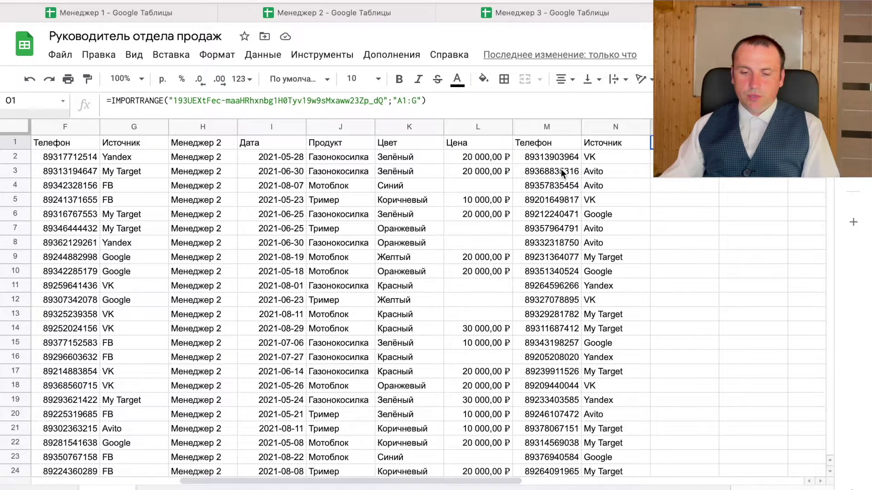
pyautogui.hscroll(-2, 264, 168)
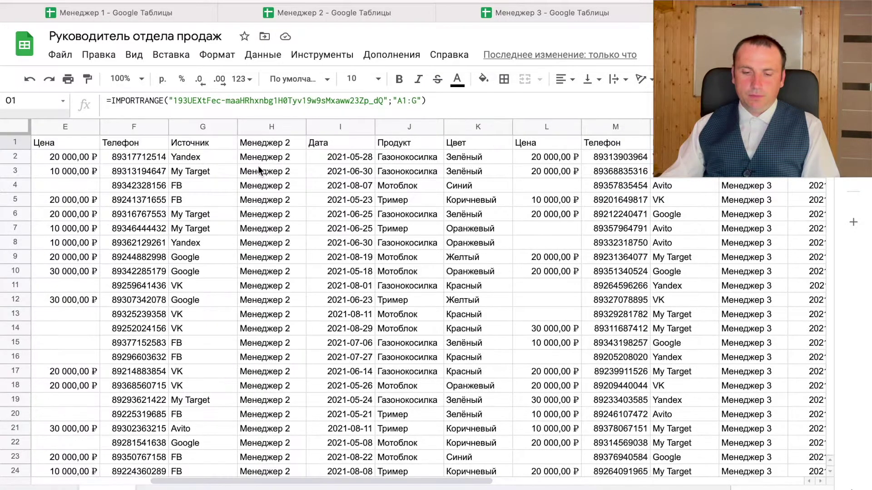
# - Copy the Менеджер 2 IMPORTRANGE call from H1's formula
pyautogui.click(248, 144)
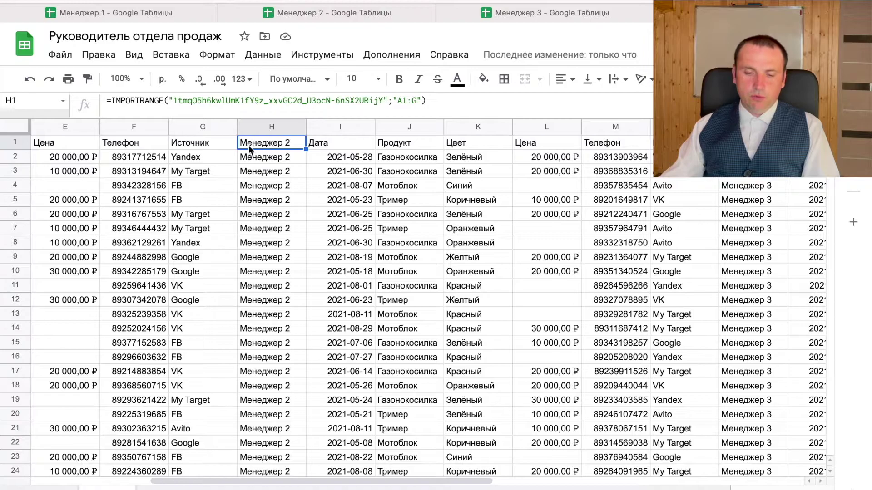
pyautogui.click(112, 104)
pyautogui.keyDown('shift'); pyautogui.click(434, 100); pyautogui.keyUp('shift')
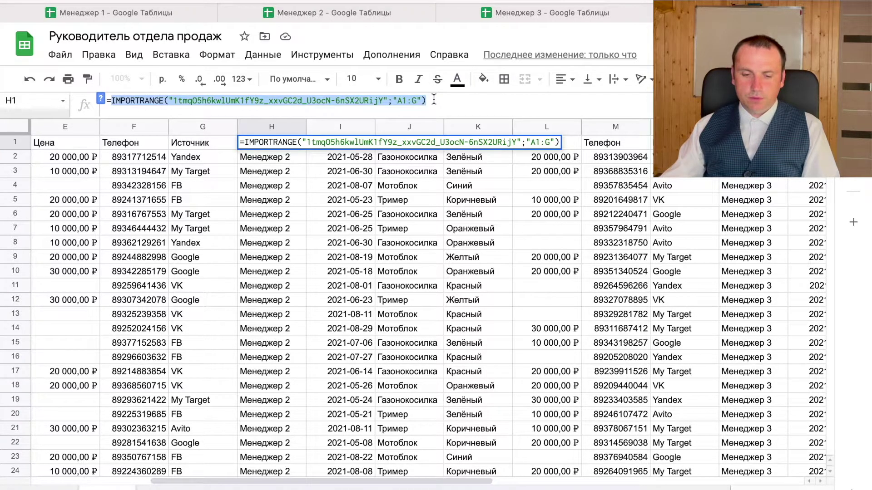
pyautogui.press('Tab')
pyautogui.hscroll(-4, 192, 156)
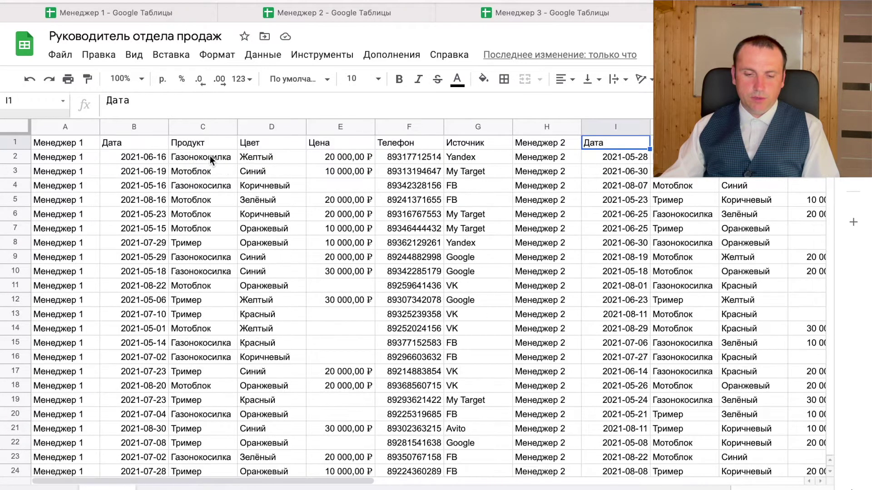
# - Turn A1 into ={IMPORTRANGE(...);IMPORTRANGE(...)} with the Менеджер 2 import on a second line
pyautogui.click(88, 145)
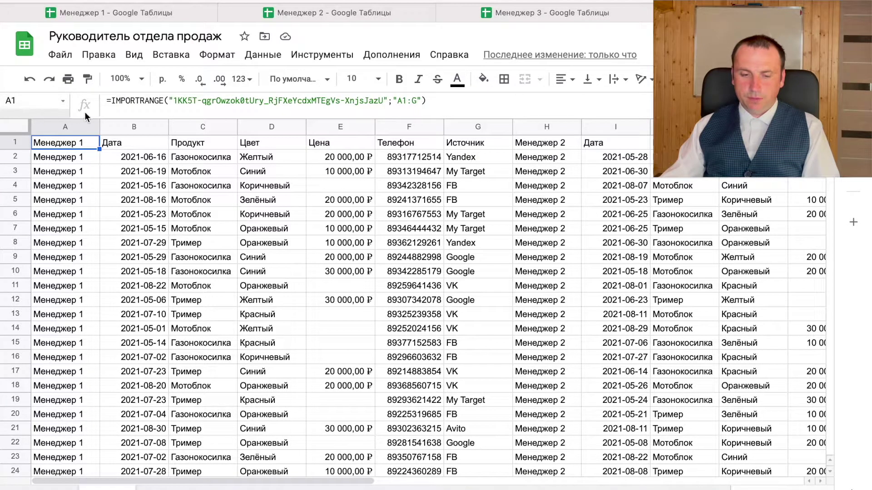
pyautogui.click(116, 101)
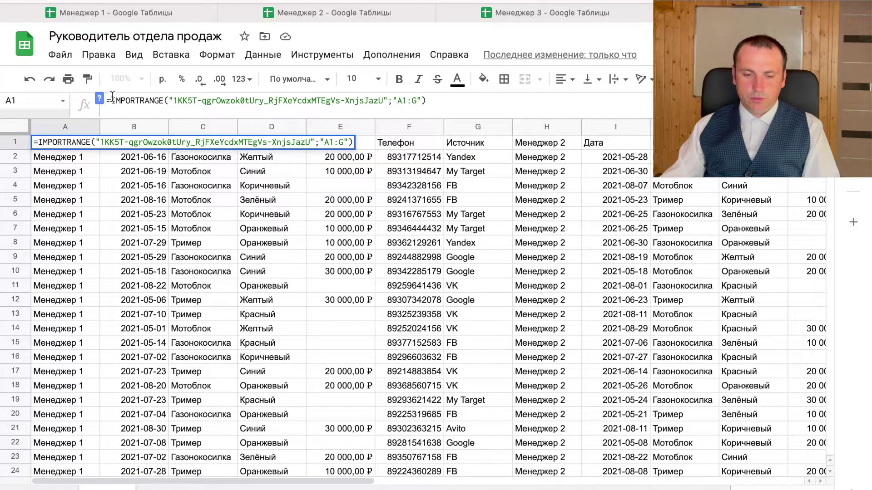
pyautogui.write('{')
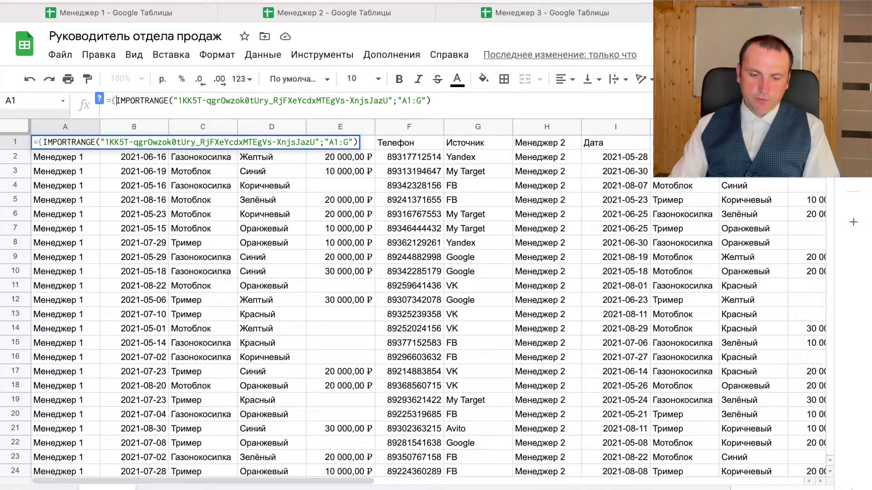
pyautogui.write(';')
pyautogui.hotkey('ctrl', 'Return')
pyautogui.hotkey('ctrl', 'v')
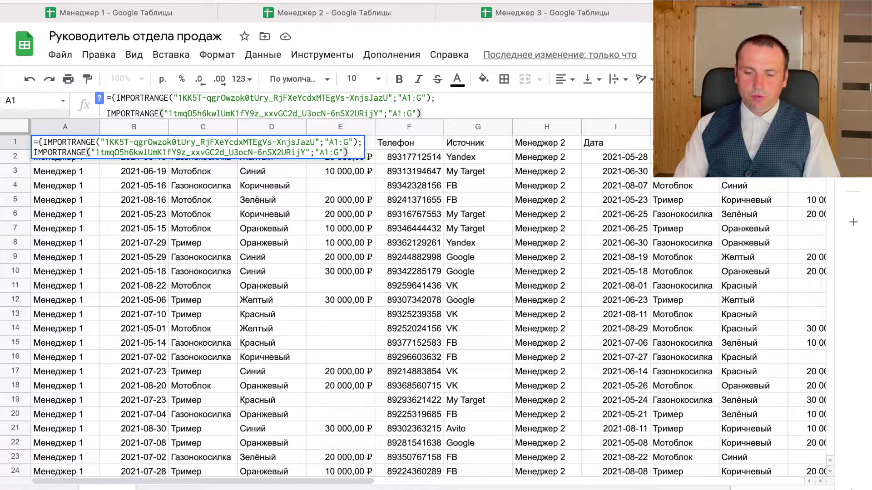
pyautogui.write('}')
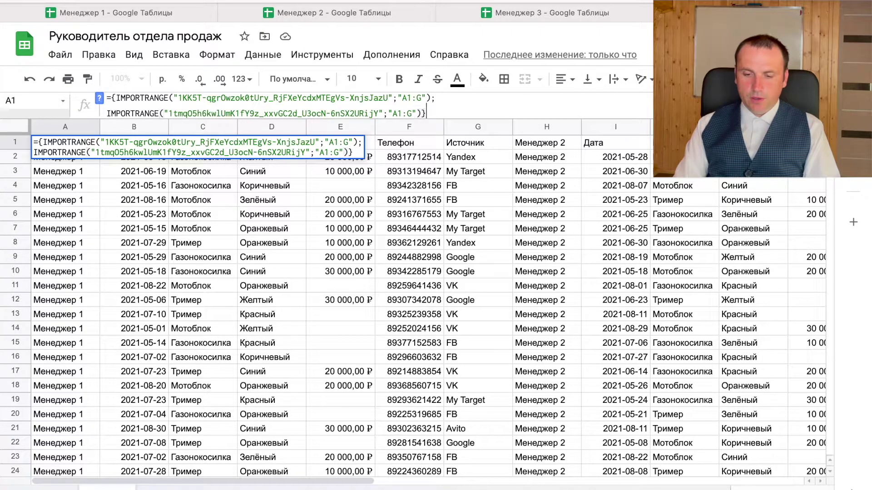
pyautogui.press('Return')
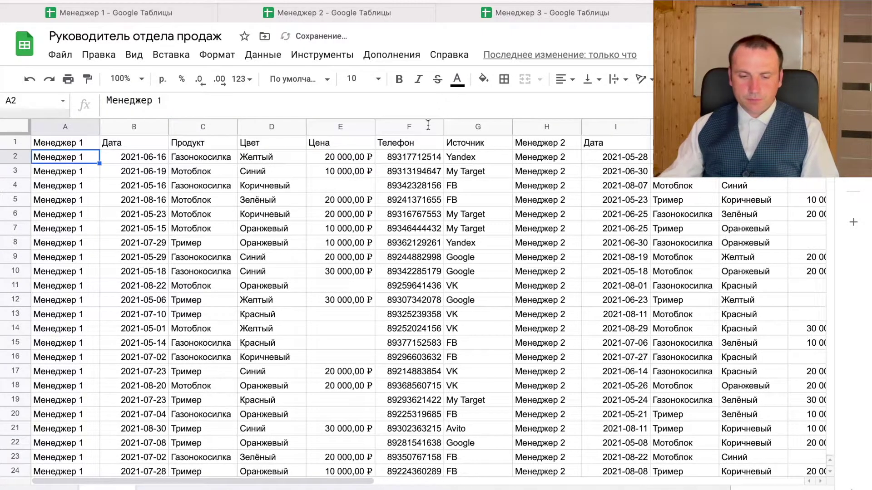
# - Check the extent of column A's data and delete the separate Менеджер 2 import in H1
pyautogui.click(80, 143)
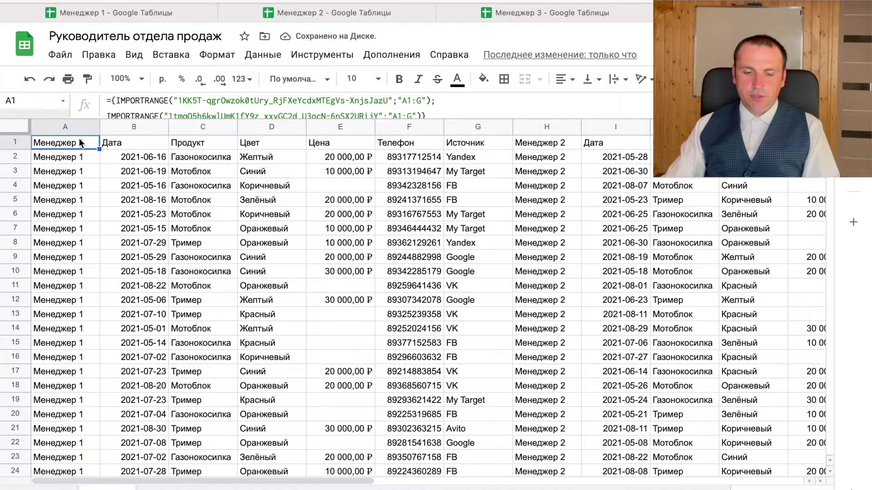
pyautogui.hotkey('ctrl', 'Down')
pyautogui.hotkey('ctrl', 'Up')
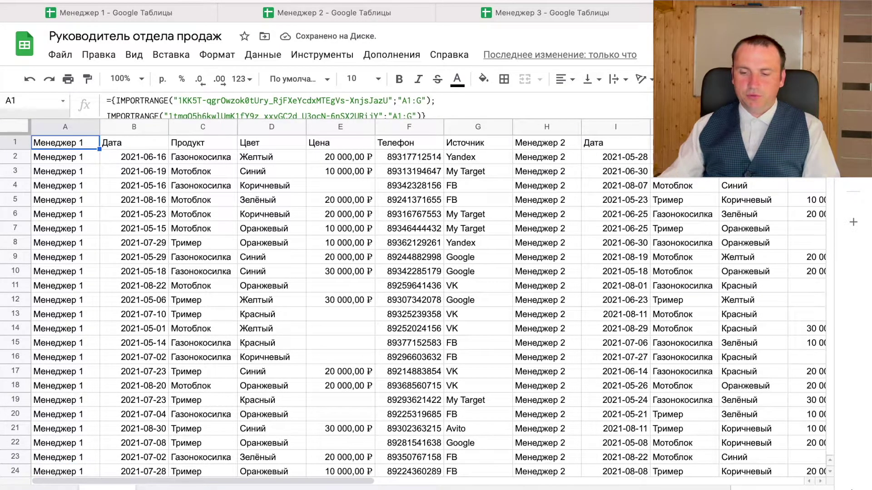
pyautogui.click(525, 142)
pyautogui.press('Delete')
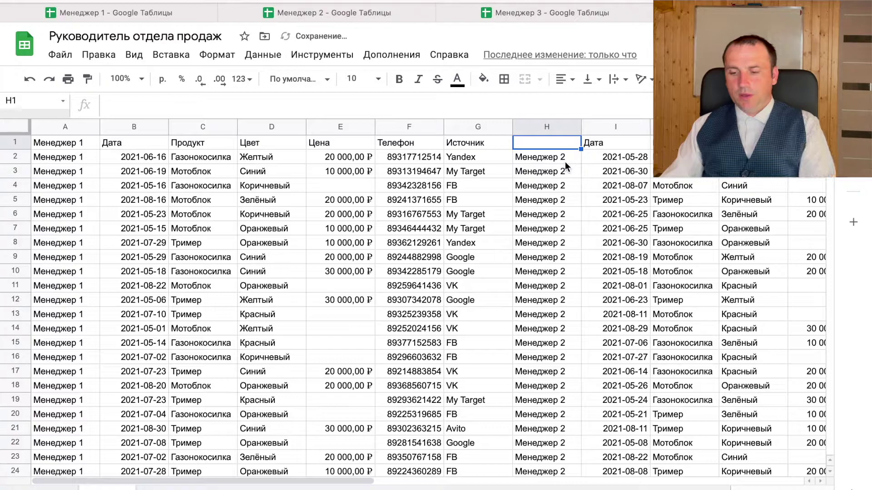
# - Cut the whole Менеджер 3 IMPORTRANGE formula out of O1
pyautogui.click(560, 162)
pyautogui.hscroll(2, 563, 165)
pyautogui.hscroll(2, 563, 165)
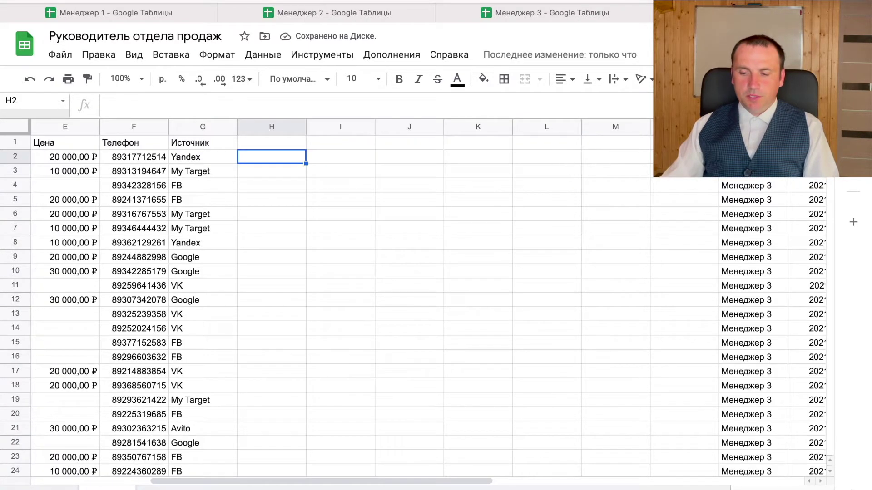
pyautogui.click(754, 142)
pyautogui.moveTo(426, 100); pyautogui.dragTo(108, 101)
pyautogui.rightClick(129, 100)
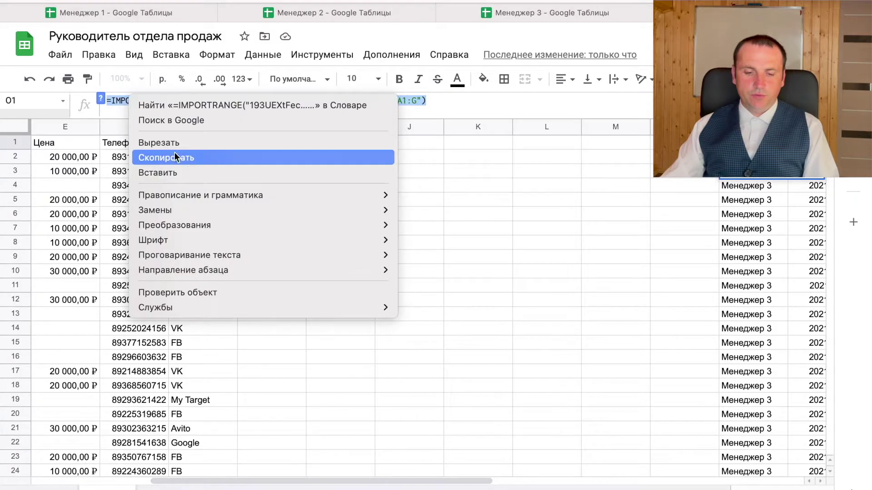
pyautogui.click(184, 142)
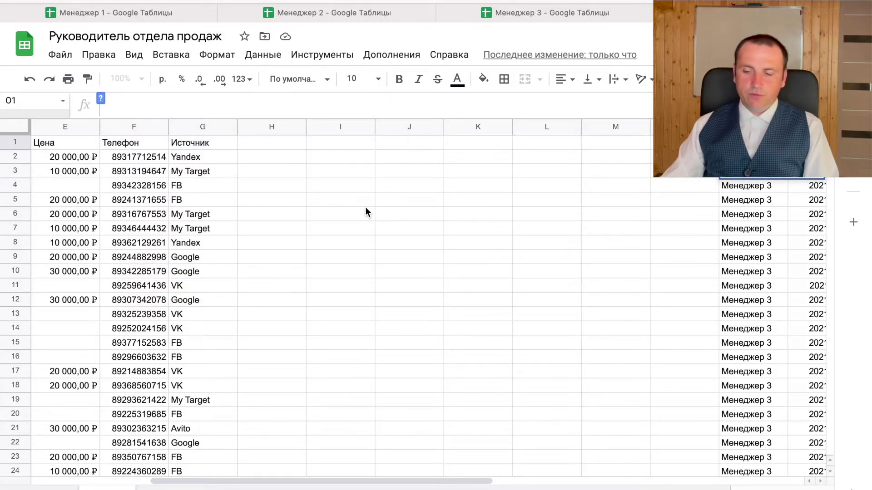
pyautogui.press('Tab')
pyautogui.hscroll(-5, 359, 206)
# - Add the Менеджер 3 import as a third line after ';' in A1's array formula
pyautogui.click(53, 144)
pyautogui.hotkey('ctrl', 'v')
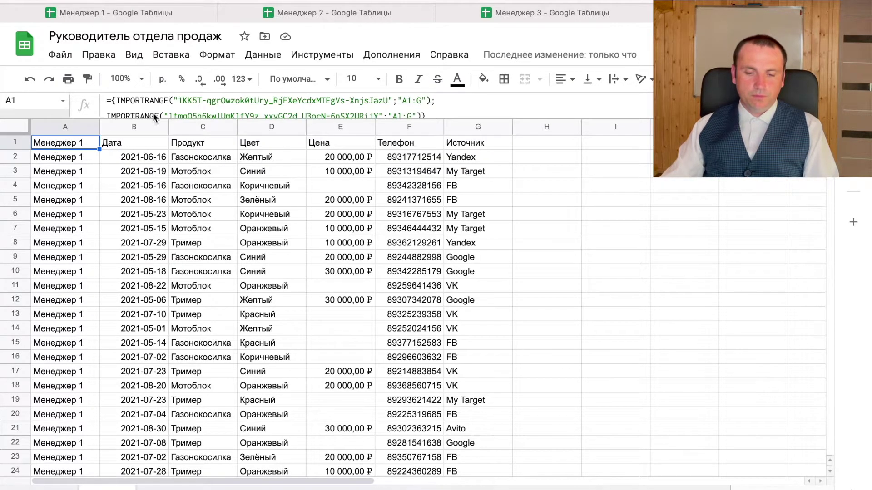
pyautogui.moveTo(341, 119); pyautogui.dragTo(383, 166)
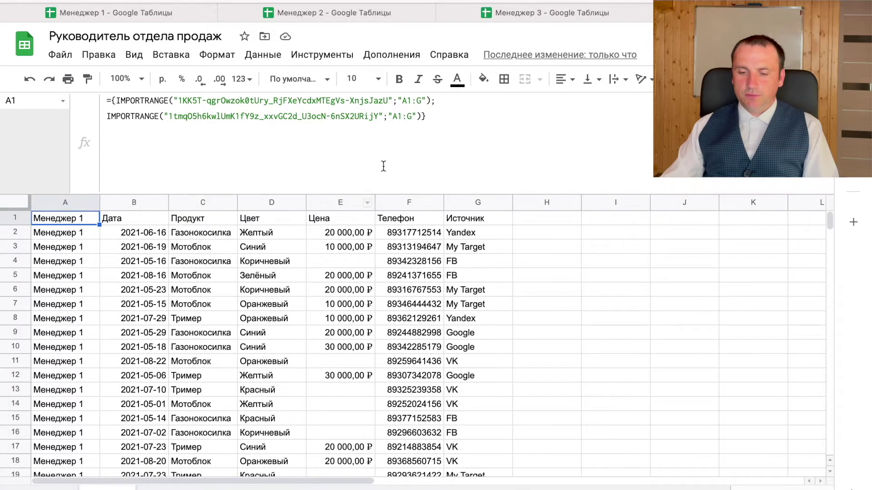
pyautogui.click(421, 116)
pyautogui.write(';')
pyautogui.hotkey('ctrl', 'Return')
pyautogui.hotkey('ctrl', 'v')
pyautogui.press('Return')
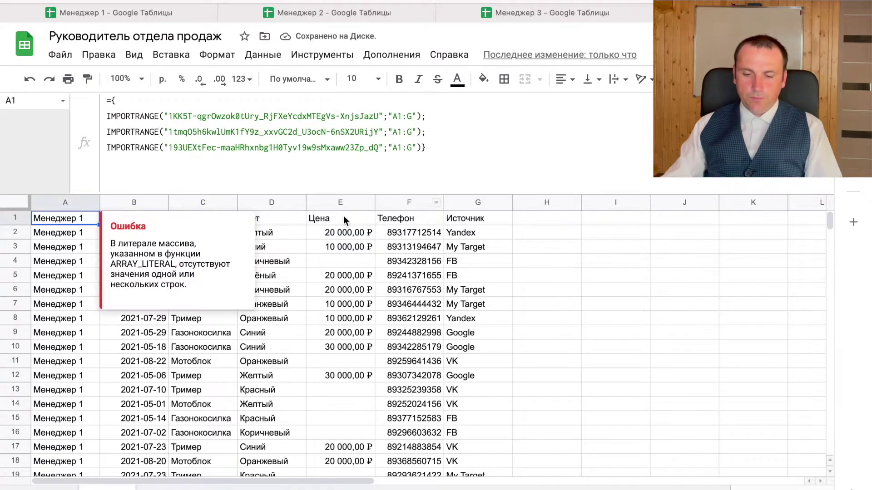
pyautogui.moveTo(350, 194); pyautogui.dragTo(350, 102)
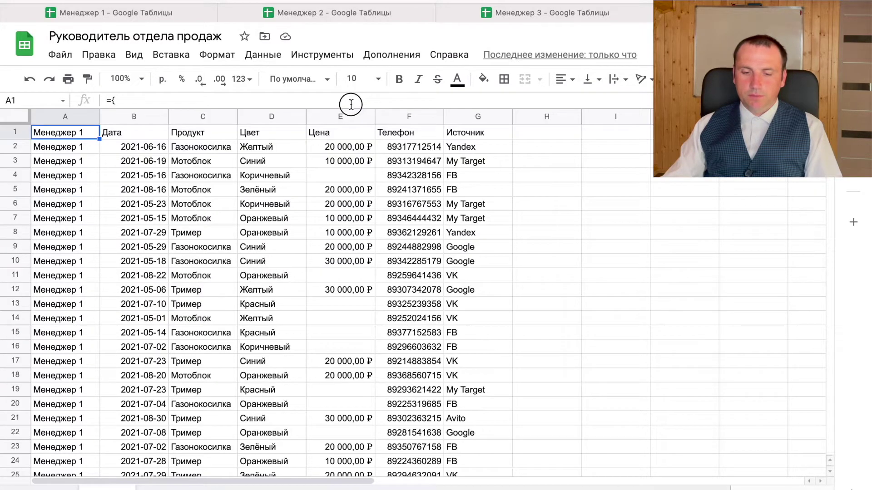
pyautogui.scroll(-20, 403, 235)
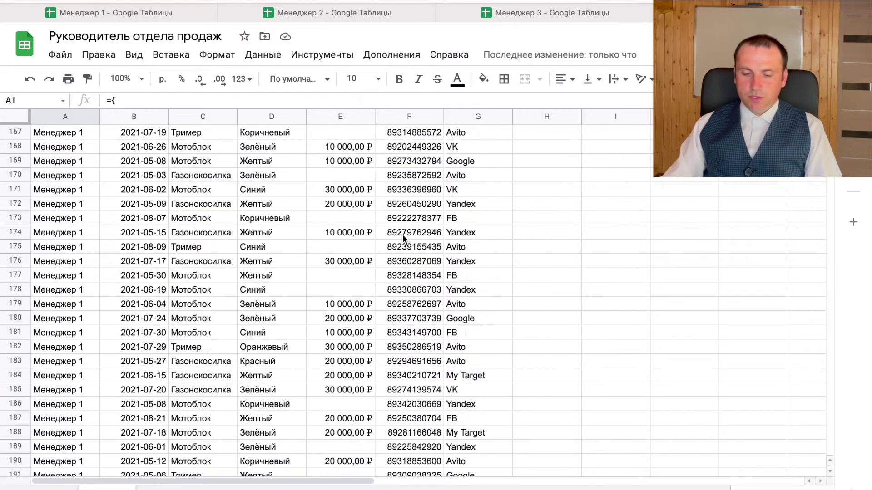
pyautogui.scroll(-20, 403, 234)
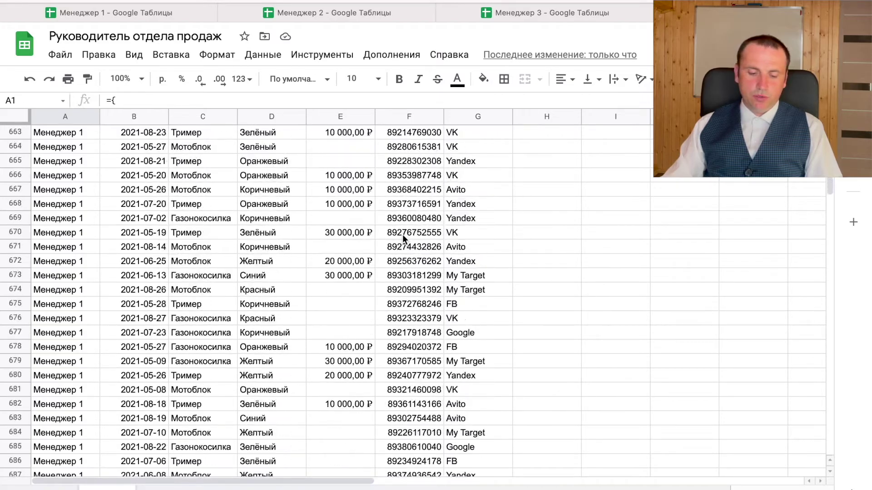
pyautogui.scroll(-20, 285, 232)
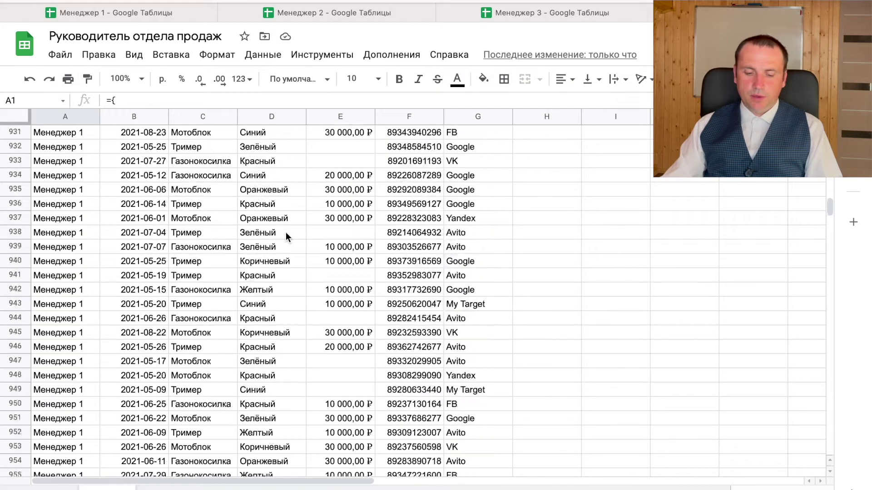
pyautogui.scroll(-20, 286, 233)
pyautogui.scroll(9, 289, 231)
pyautogui.scroll(18, 289, 231)
pyautogui.hscroll(2, 289, 232)
pyautogui.scroll(-10, 289, 232)
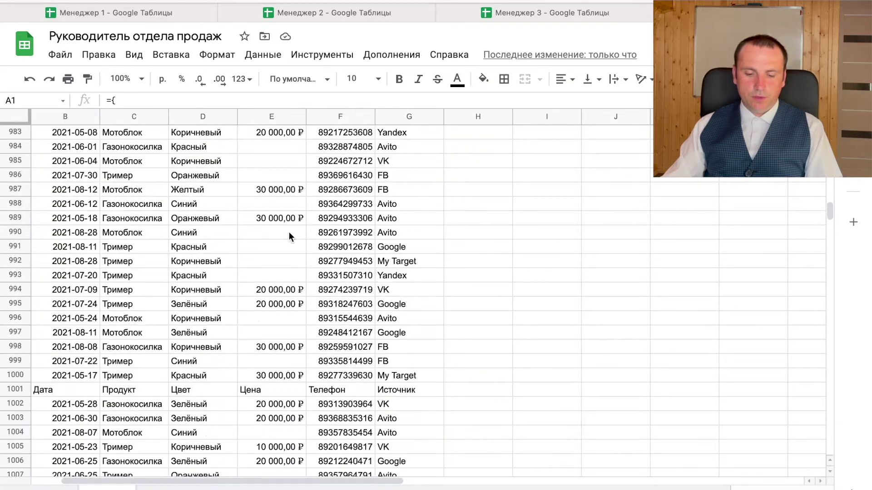
pyautogui.moveTo(75, 223); pyautogui.dragTo(390, 229)
pyautogui.click(309, 194)
pyautogui.hotkey('ctrl', 'Up')
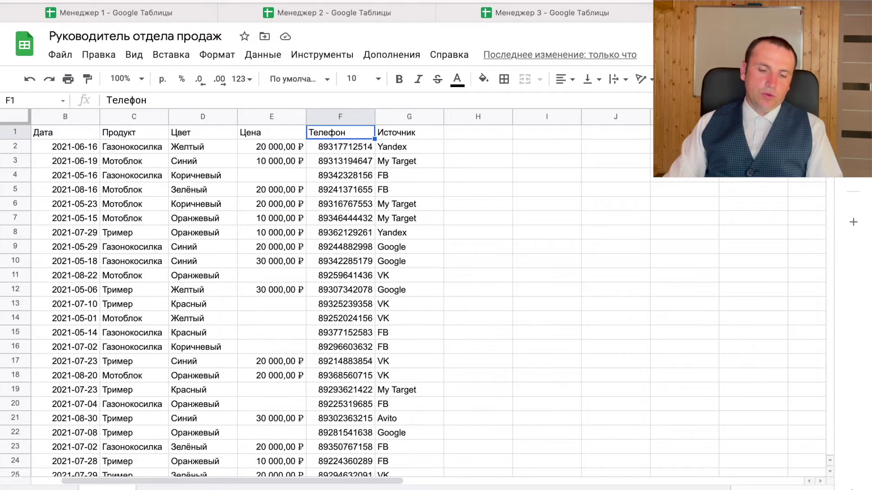
pyautogui.press('Left')
pyautogui.press('Left')
pyautogui.press('Left')
pyautogui.press('Left')
pyautogui.press('Left')
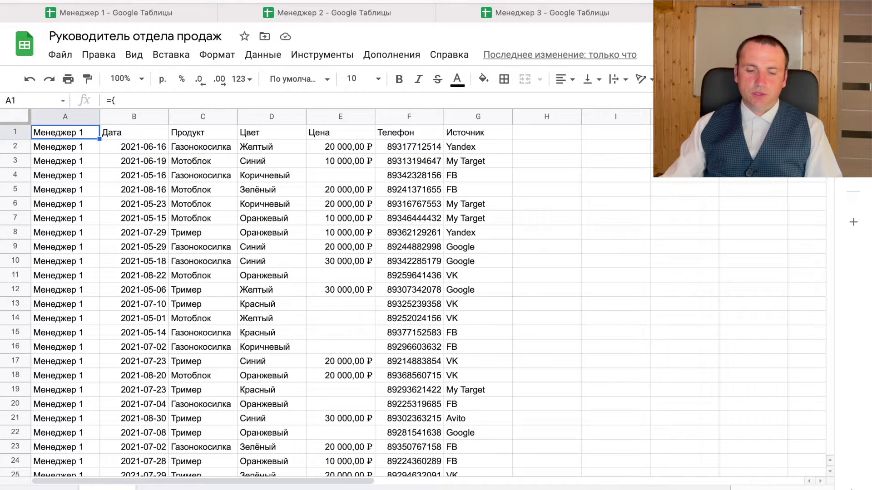
# - Clear cells A3:G18 in the Менеджер 1 spreadsheet and return to the Руководитель отдела продаж summary
pyautogui.click(542, 12)
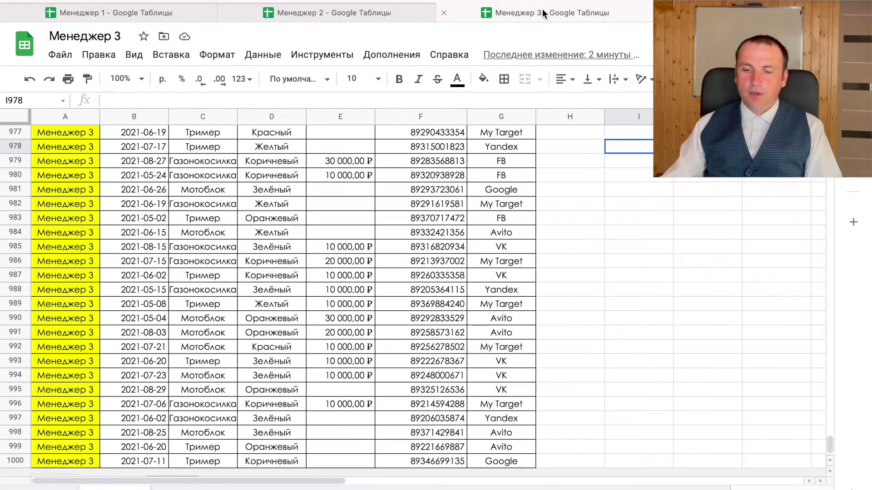
pyautogui.moveTo(70, 205); pyautogui.dragTo(514, 422)
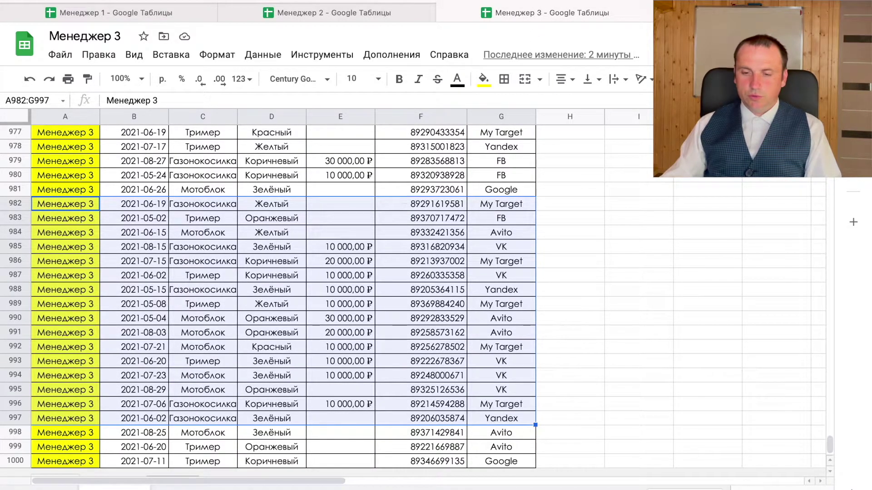
pyautogui.click(201, 13)
pyautogui.moveTo(89, 226); pyautogui.dragTo(507, 377)
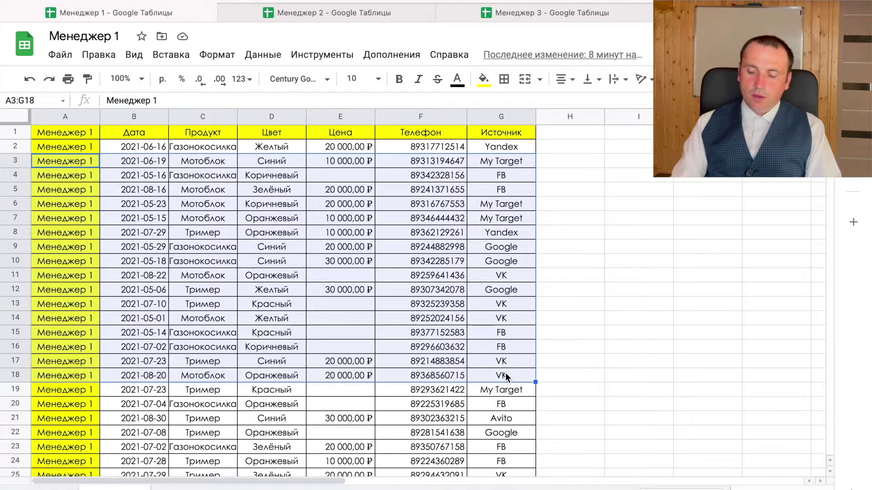
pyautogui.press('Delete')
pyautogui.click(336, 14)
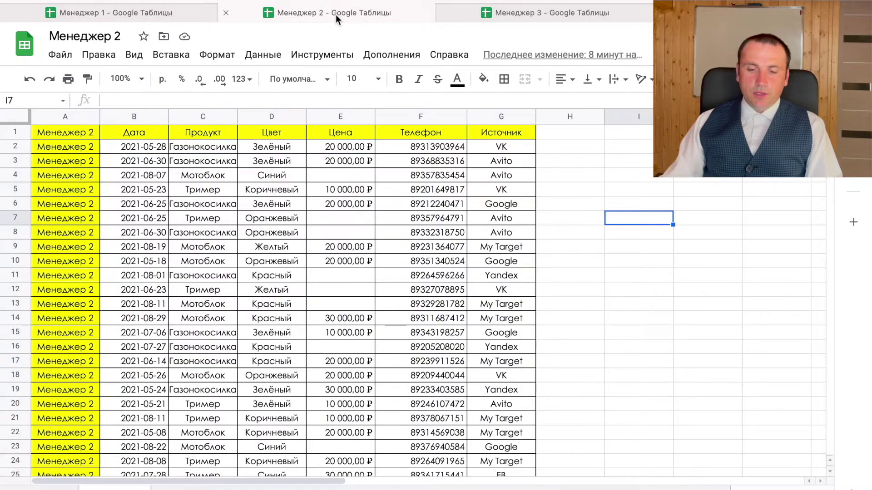
pyautogui.click(147, 13)
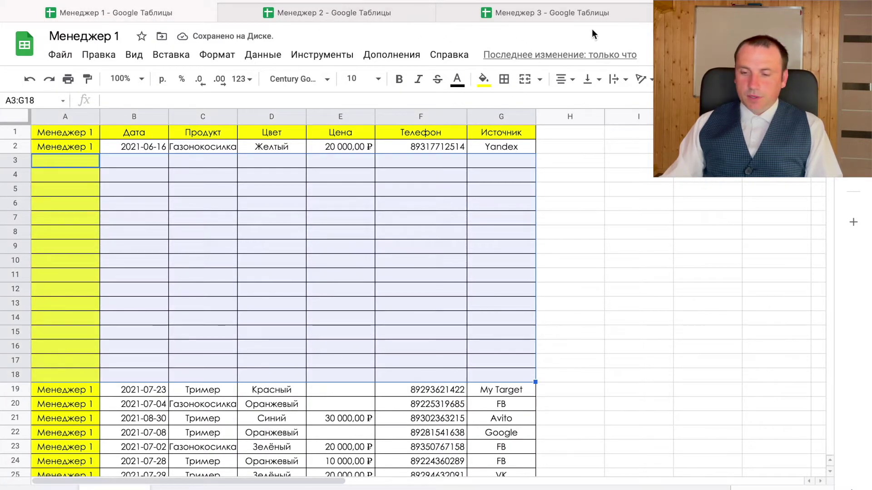
pyautogui.click(763, 13)
# - Insert Query( right after the equals sign in A1's stacked-import formula
pyautogui.click(146, 228)
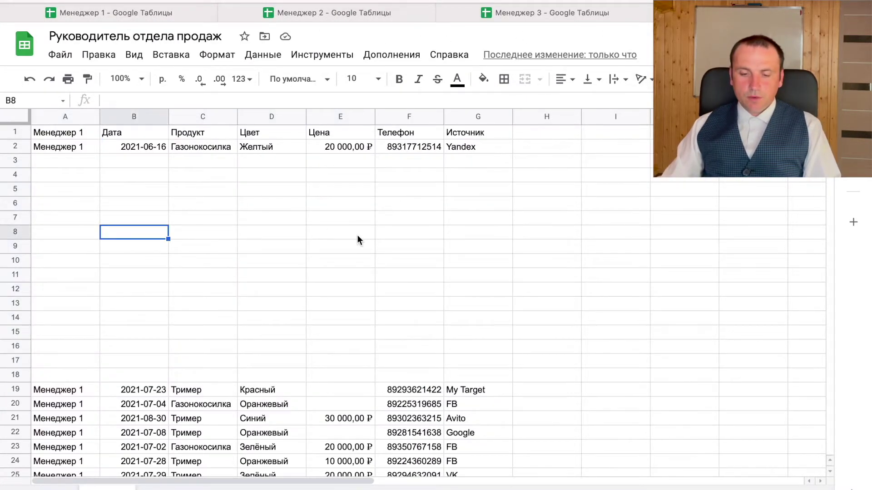
pyautogui.scroll(-2, 357, 236)
pyautogui.scroll(-5, 357, 235)
pyautogui.scroll(6, 357, 235)
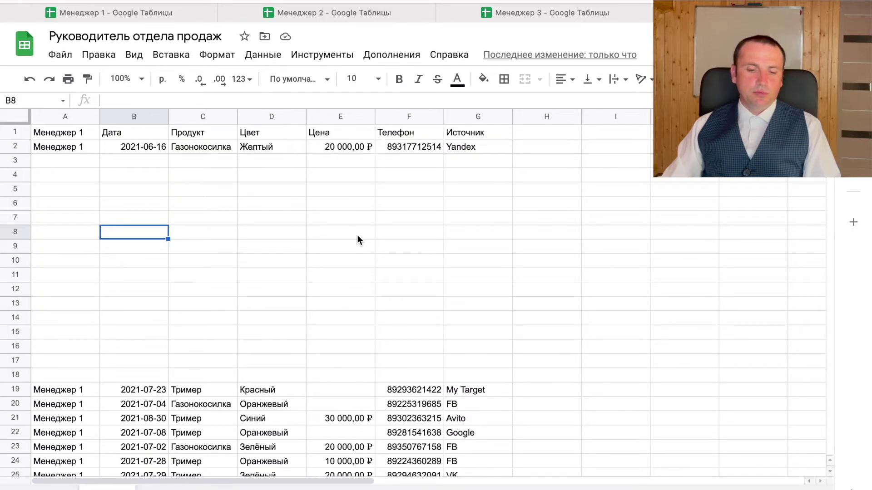
pyautogui.click(72, 136)
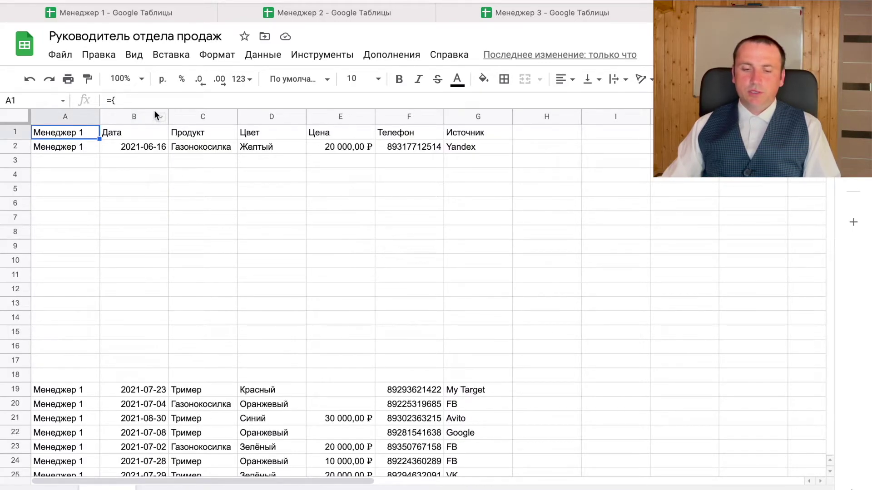
pyautogui.moveTo(152, 107); pyautogui.dragTo(175, 235)
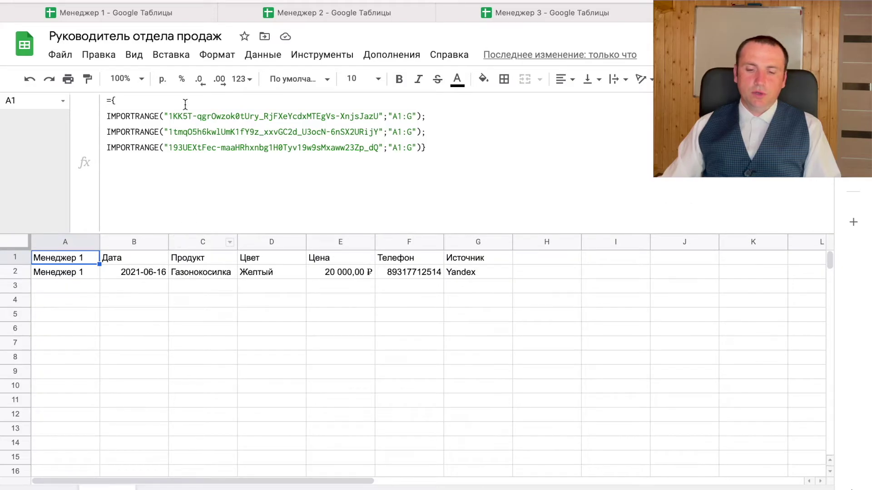
pyautogui.click(423, 147)
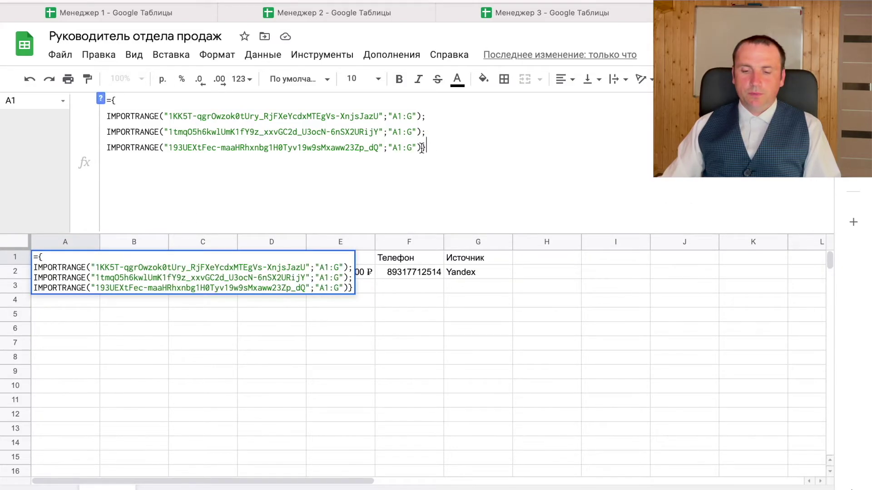
pyautogui.click(111, 101)
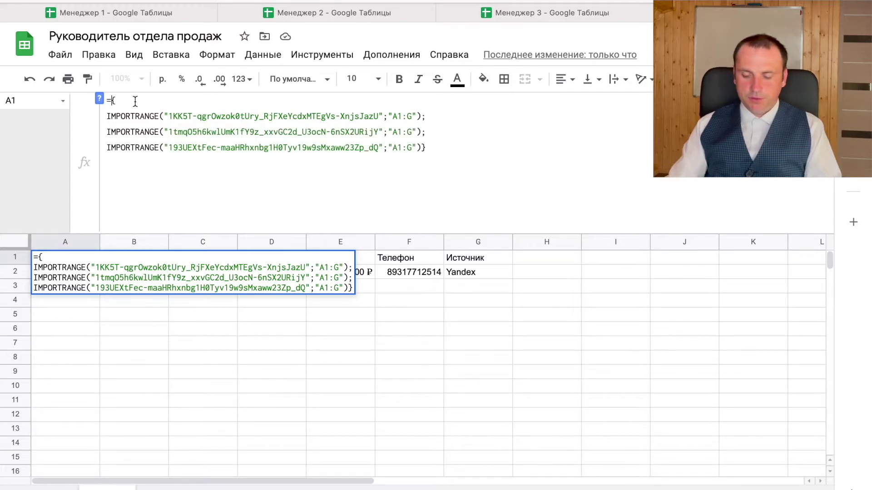
pyautogui.write('Йгу')
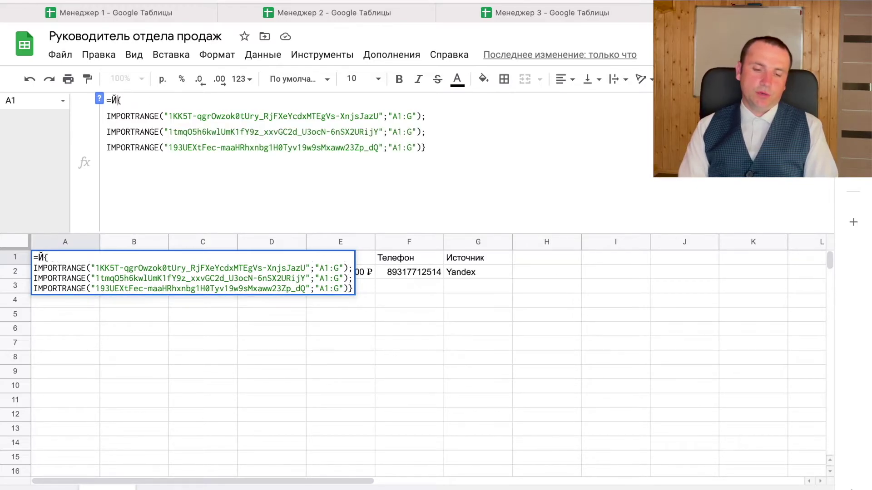
pyautogui.press('BackSpace')
pyautogui.write('Q')
pyautogui.write('uery')
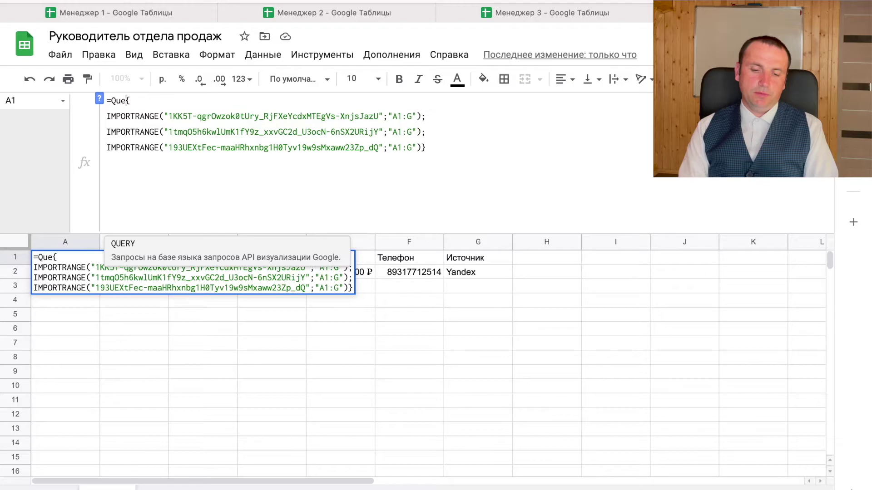
pyautogui.write('(')
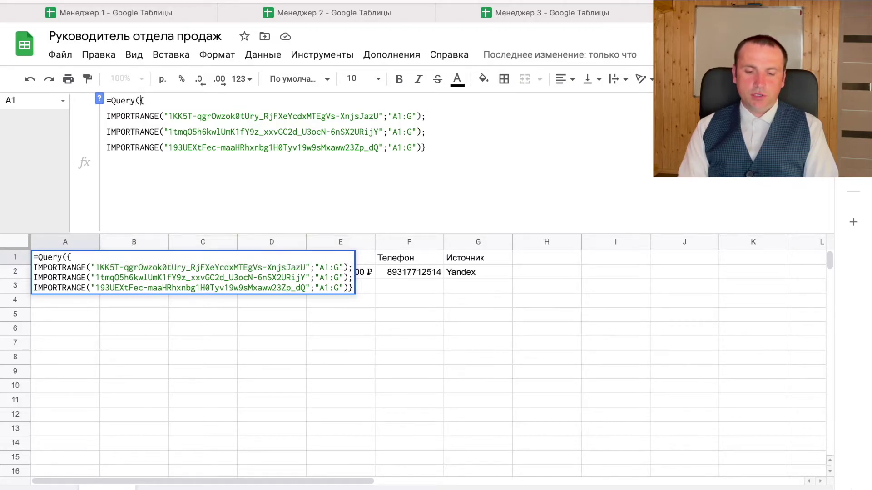
# - Finish the QUERY with a "Select *" argument on a new line and commit it
pyautogui.click(446, 152)
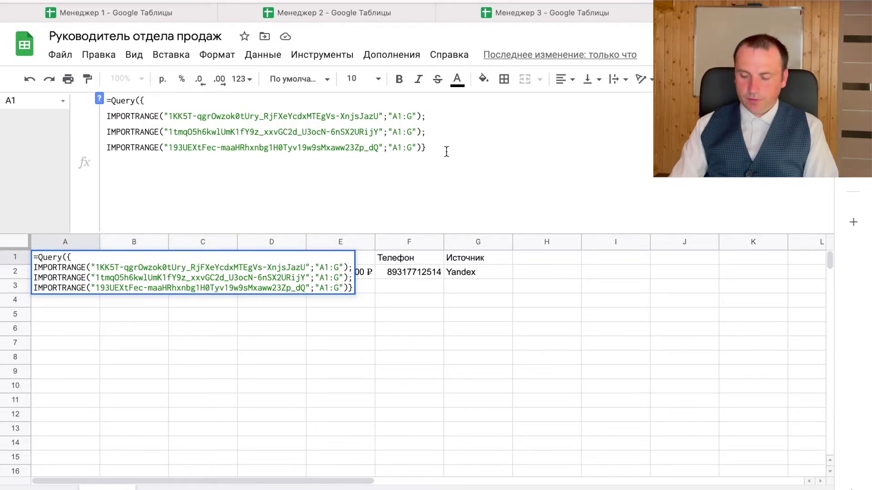
pyautogui.write(';')
pyautogui.hotkey('ctrl', 'Return')
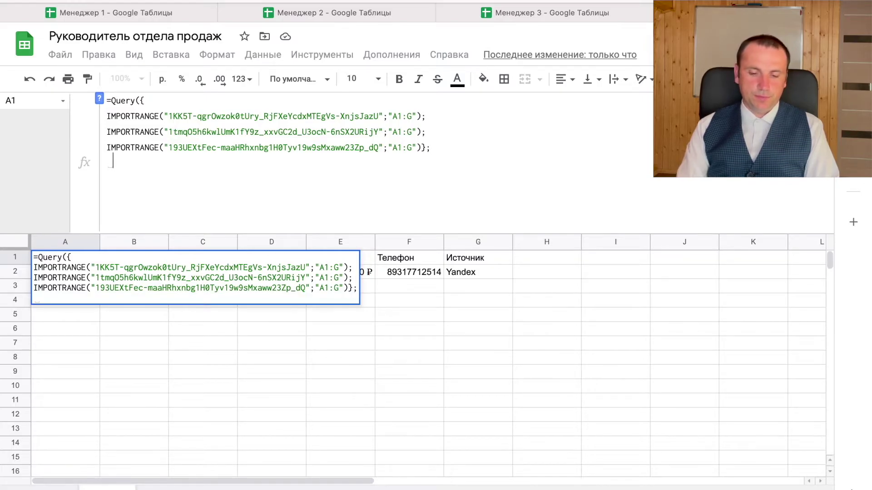
pyautogui.write('"')
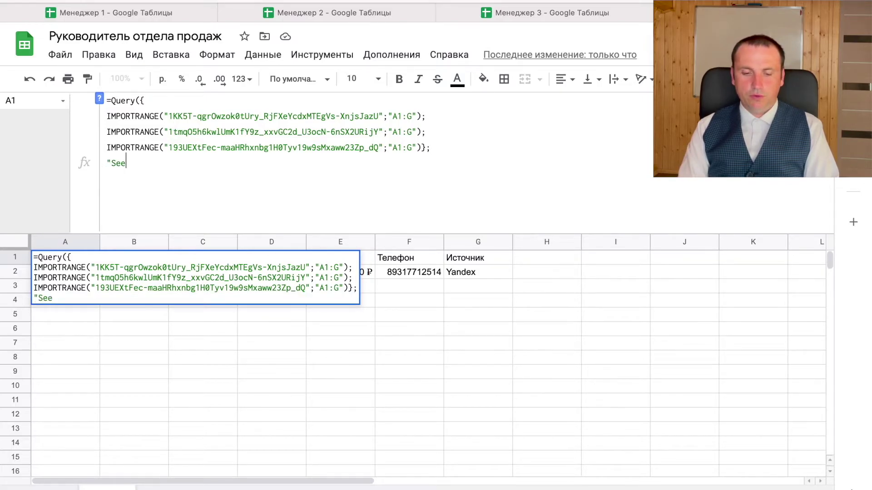
pyautogui.write('Select *")')
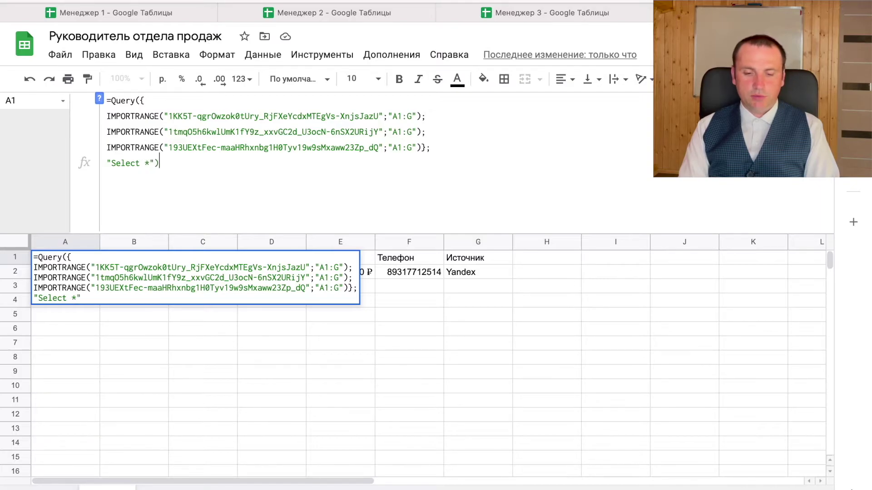
pyautogui.press('Return')
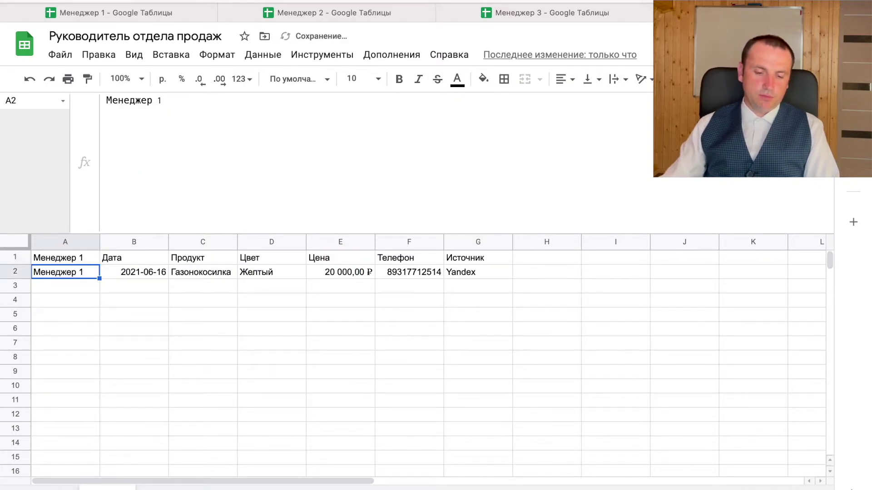
# - Add the condition Where Col1 is not null to A1's QUERY to drop the blank rows
pyautogui.click(86, 262)
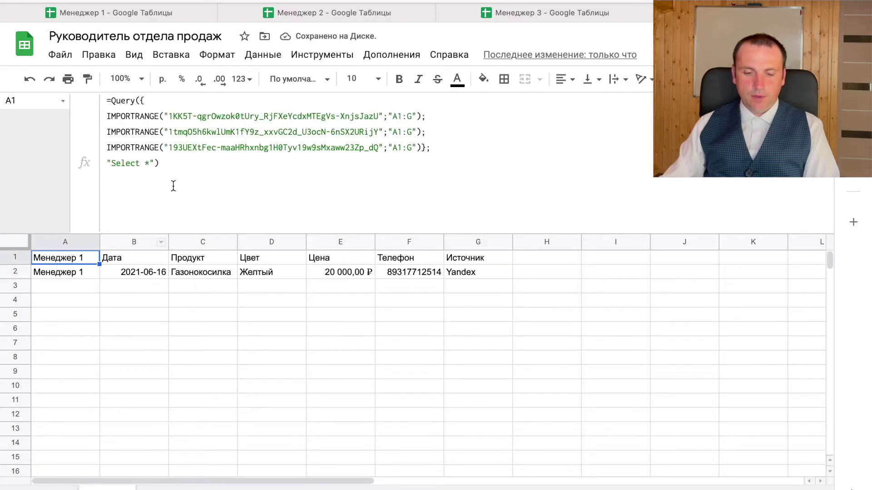
pyautogui.click(153, 163)
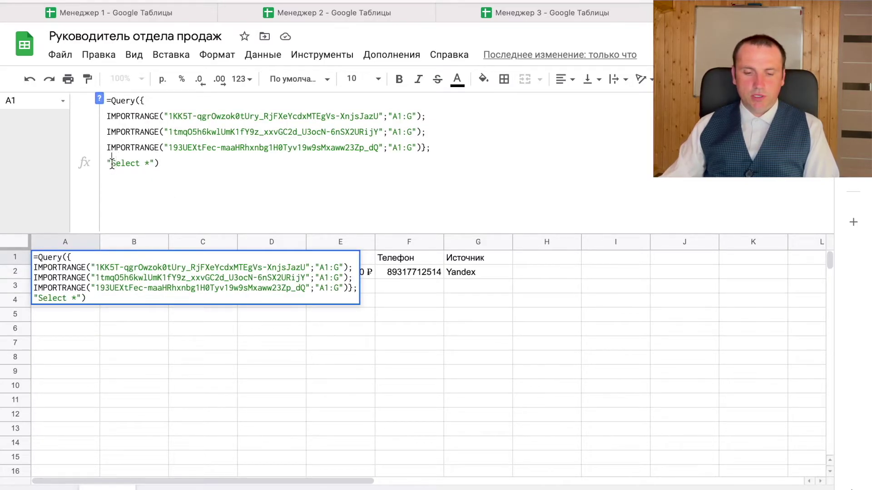
pyautogui.hotkey('ctrl', 'Return')
pyautogui.click(147, 178)
pyautogui.hotkey('ctrl', 'Return')
pyautogui.hotkey('ctrl', 'Return')
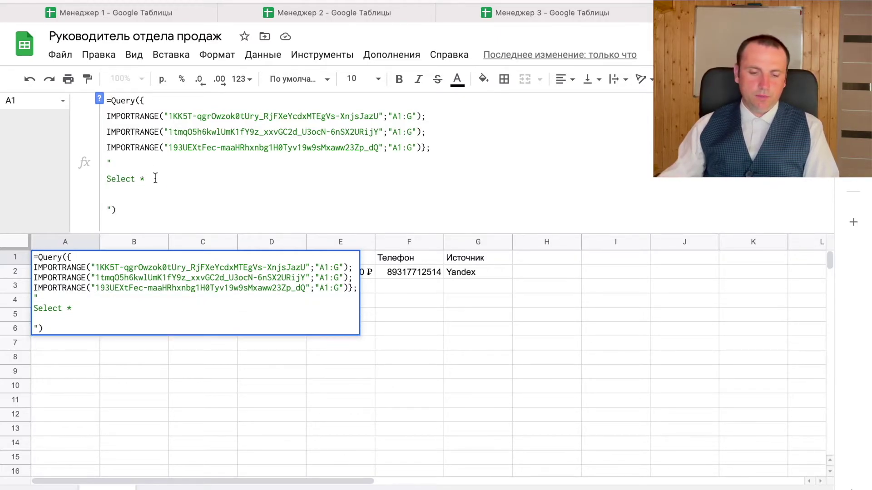
pyautogui.write('Where ')
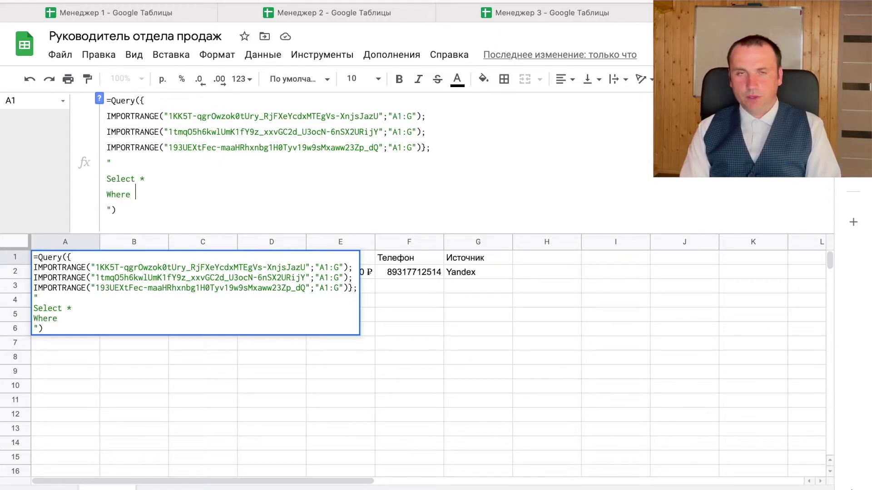
pyautogui.write('Col1')
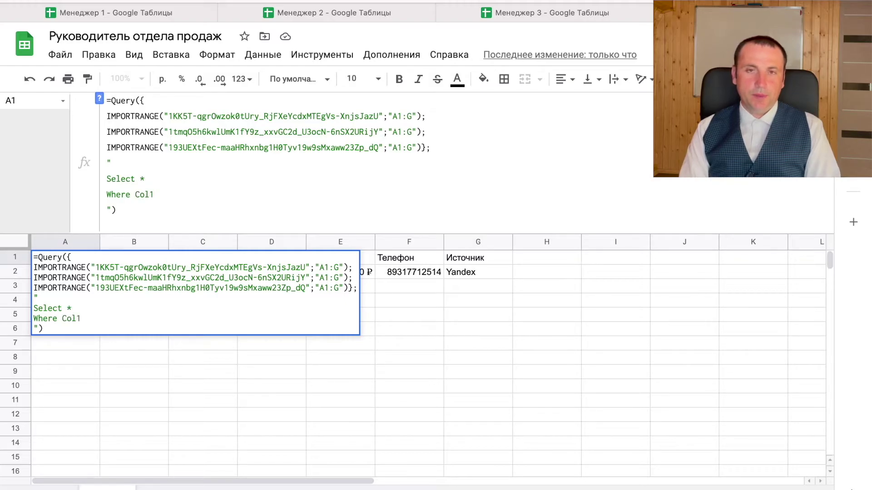
pyautogui.write(' isn')
pyautogui.press('BackSpace')
pyautogui.write('n')
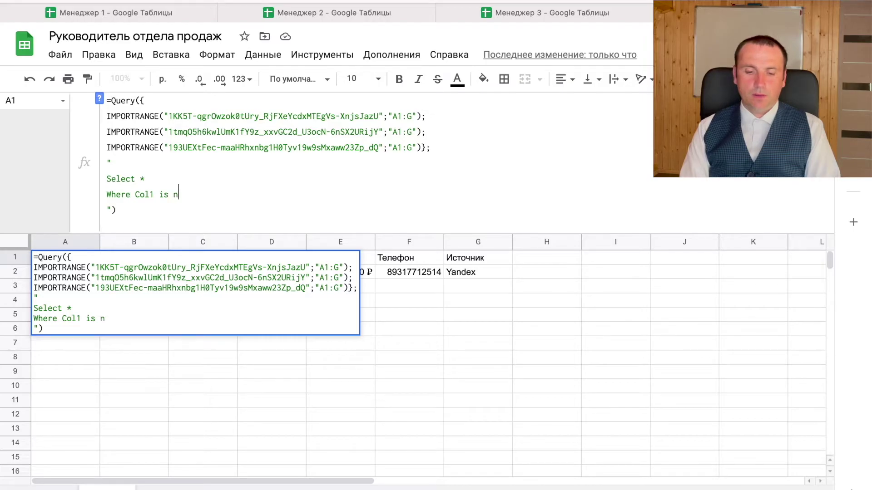
pyautogui.write('ot null')
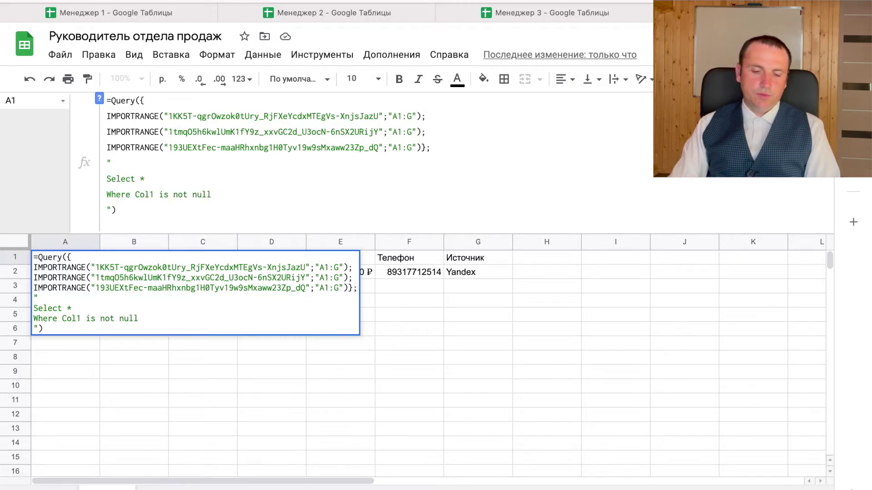
pyautogui.press('Return')
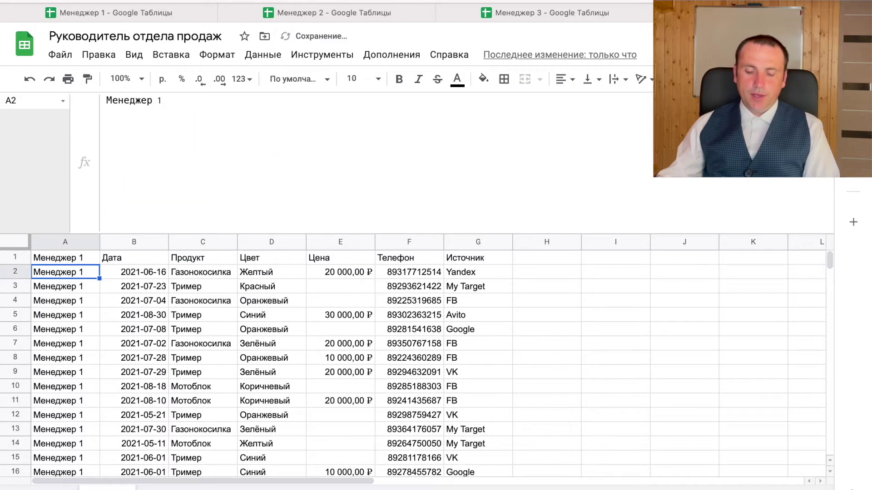
# - Add Format Col2 'DD.MM.YYYY' to A1's QUERY so dates read like 16.06.2021
pyautogui.scroll(-5, 318, 317)
pyautogui.scroll(5, 391, 314)
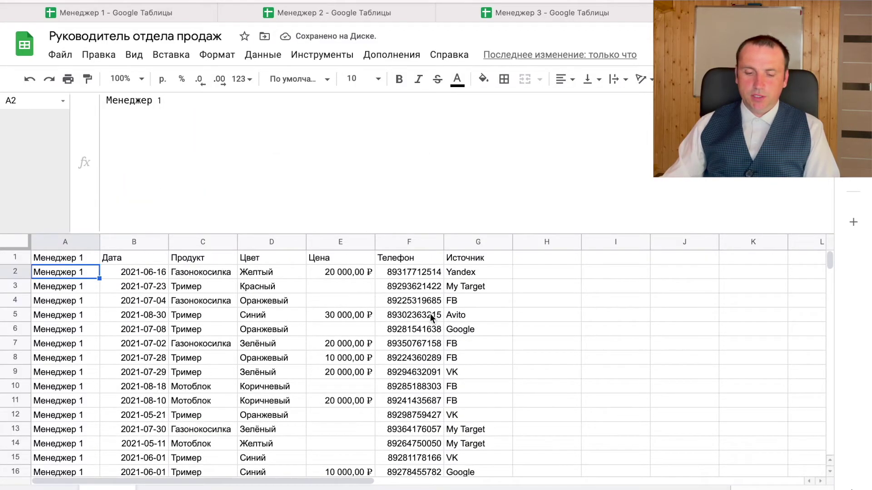
pyautogui.moveTo(347, 237); pyautogui.dragTo(356, 138)
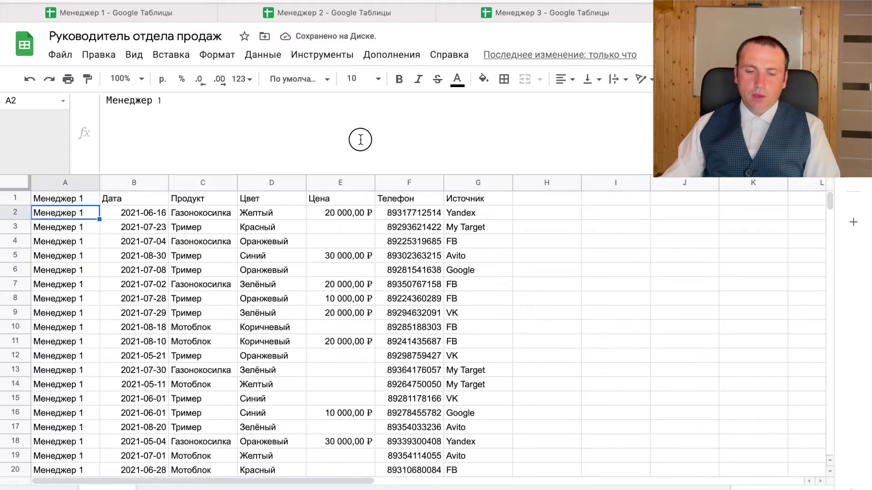
pyautogui.click(82, 161)
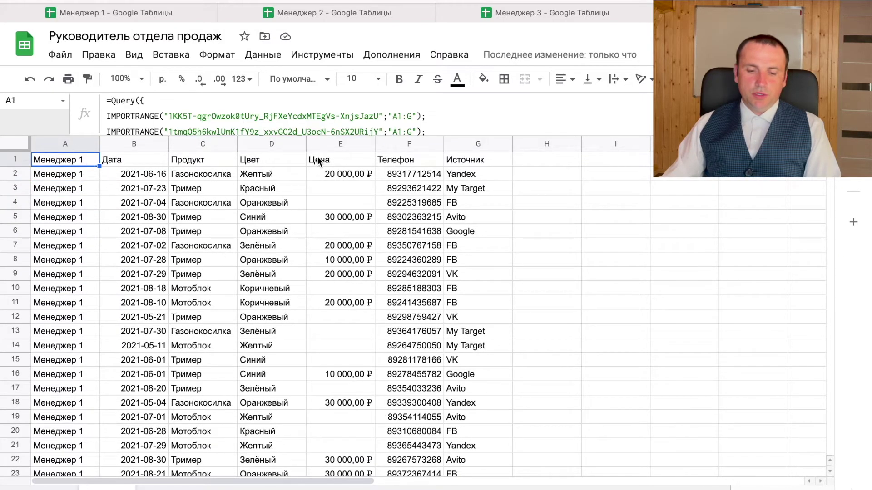
pyautogui.moveTo(315, 135); pyautogui.dragTo(313, 166)
pyautogui.click(225, 195)
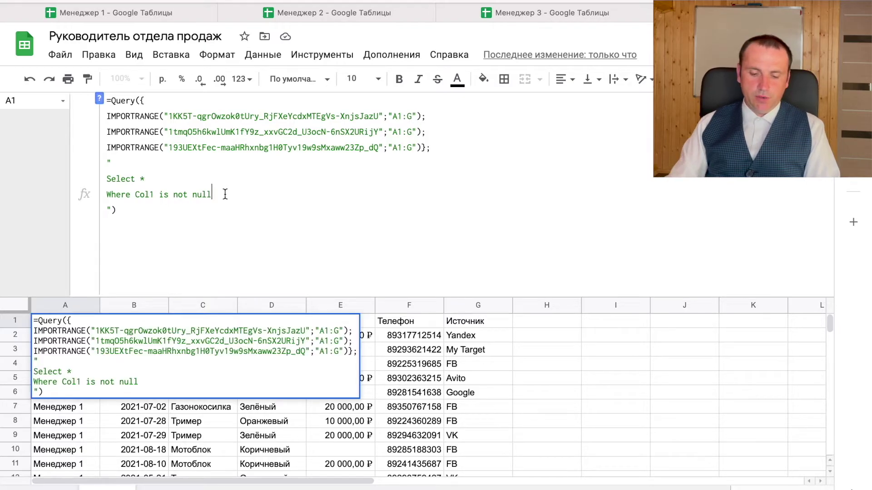
pyautogui.hotkey('ctrl', 'Return')
pyautogui.write('Format Col2')
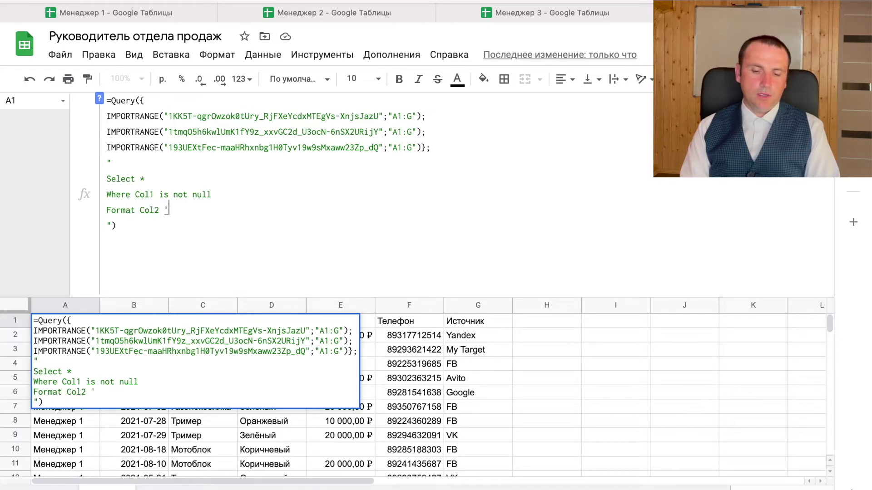
pyautogui.press('Left')
pyautogui.write('DD.')
pyautogui.write('MM.YYYY')
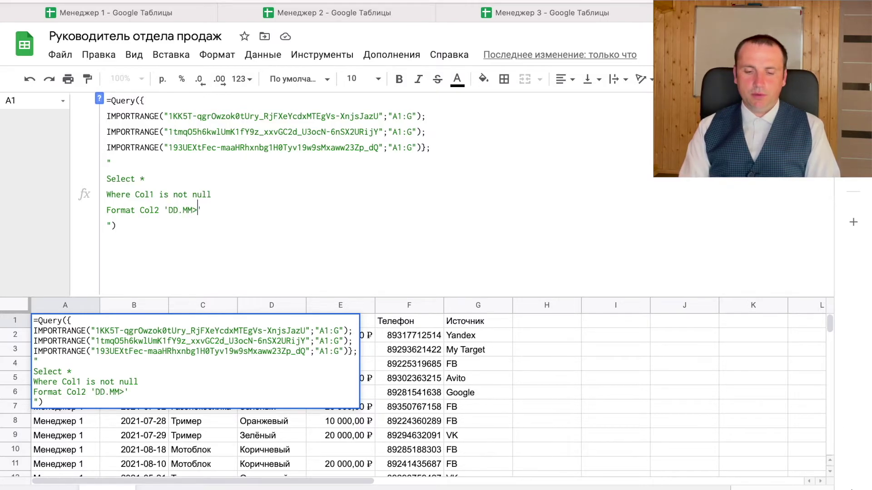
pyautogui.press('Return')
pyautogui.moveTo(293, 296); pyautogui.dragTo(312, 109)
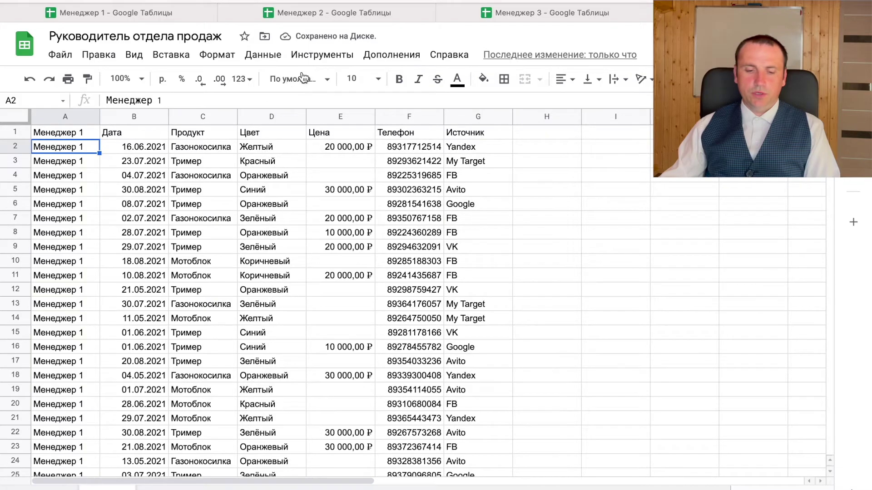
# - Review A1's full QUERY formula with all three IMPORTRANGE lines
pyautogui.click(76, 121)
pyautogui.click(76, 129)
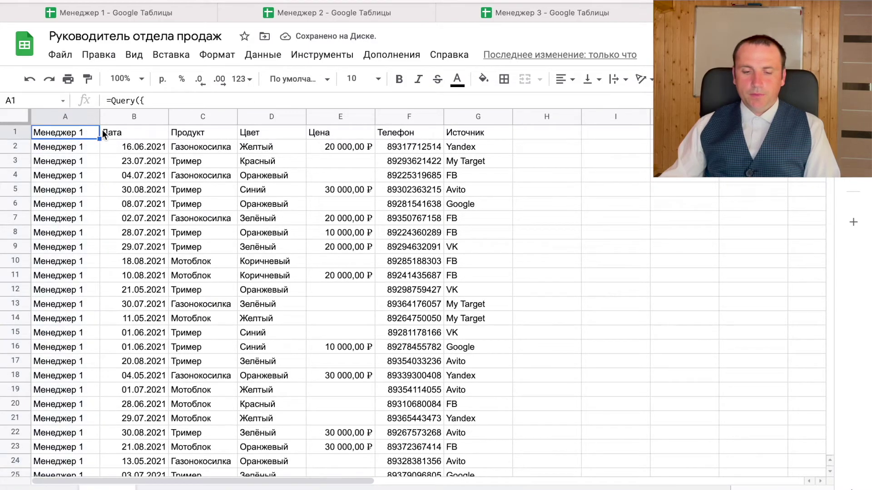
pyautogui.moveTo(196, 109); pyautogui.dragTo(230, 119)
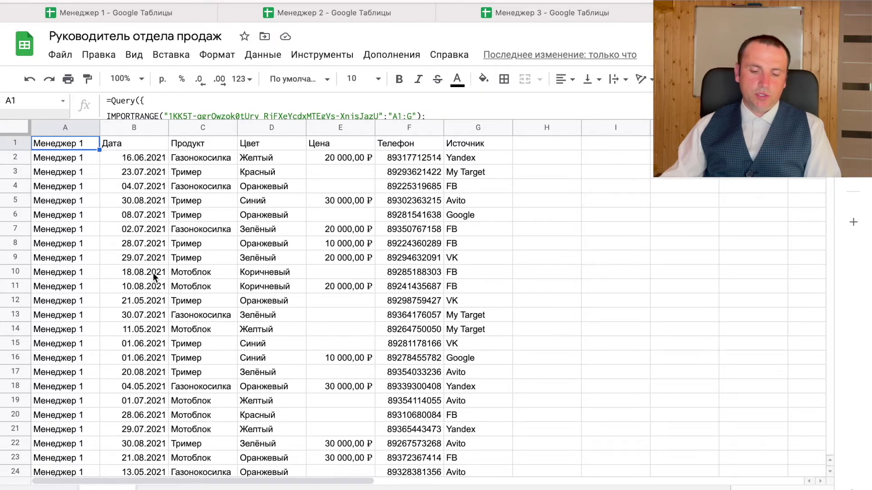
pyautogui.scroll(-10, 154, 268)
pyautogui.scroll(10, 154, 268)
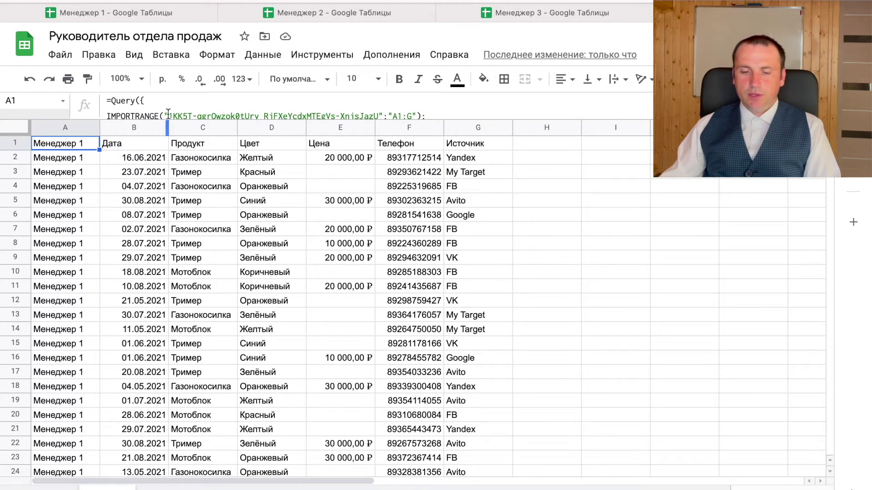
pyautogui.moveTo(169, 120); pyautogui.dragTo(205, 151)
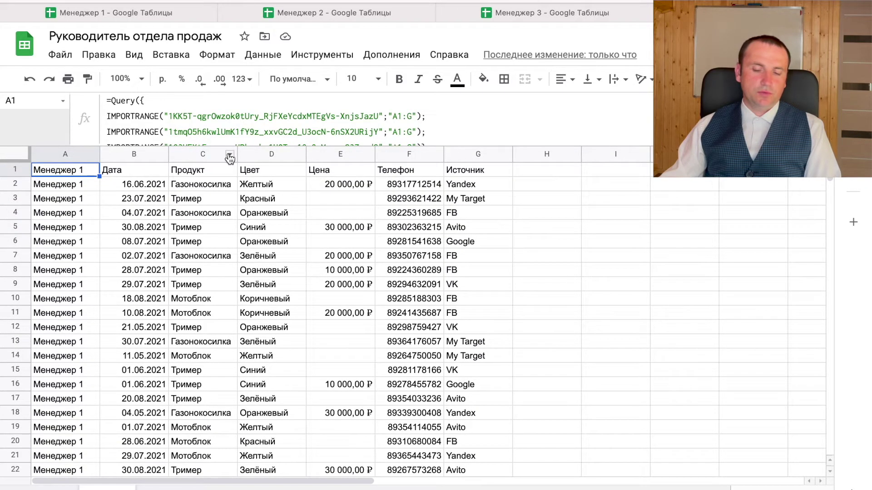
# - Create a pivot table on a new sheet from 'База'!A1:G2984
pyautogui.hotkey('ctrl', 'a')
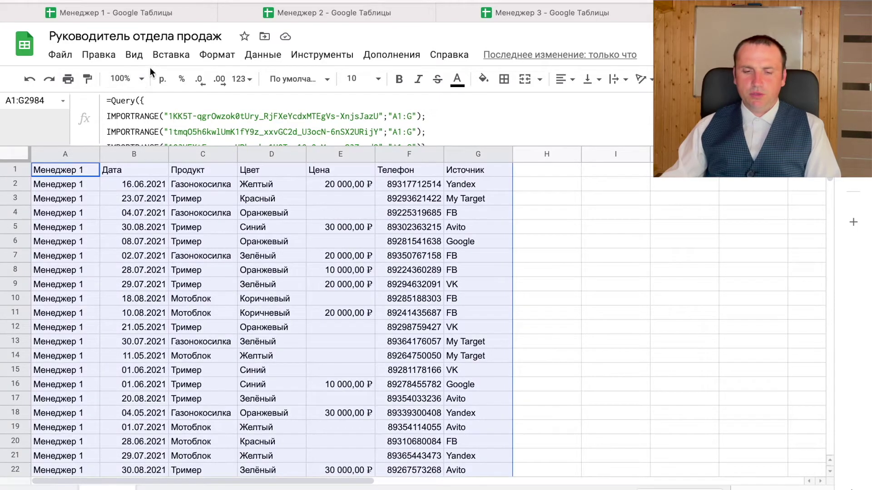
pyautogui.click(263, 54)
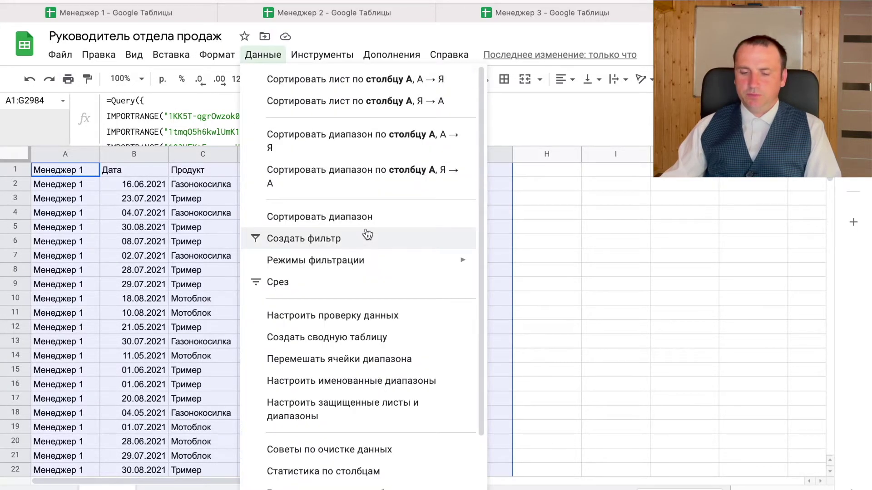
pyautogui.click(380, 339)
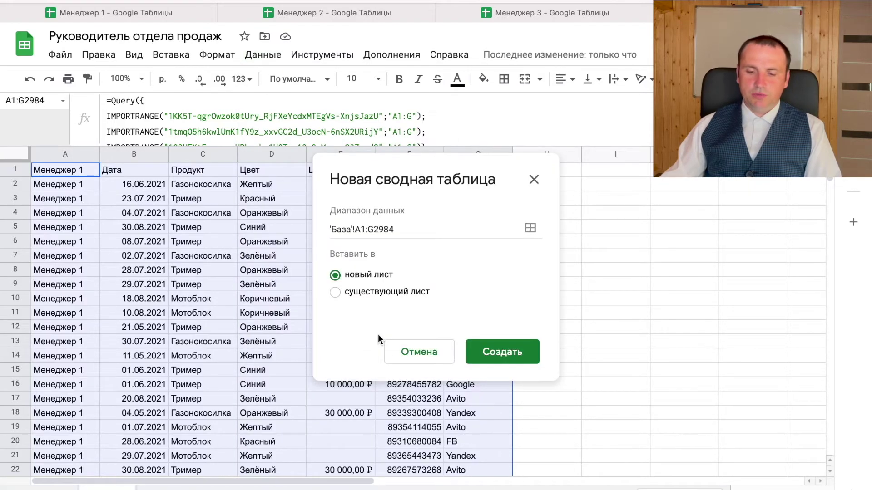
pyautogui.click(515, 355)
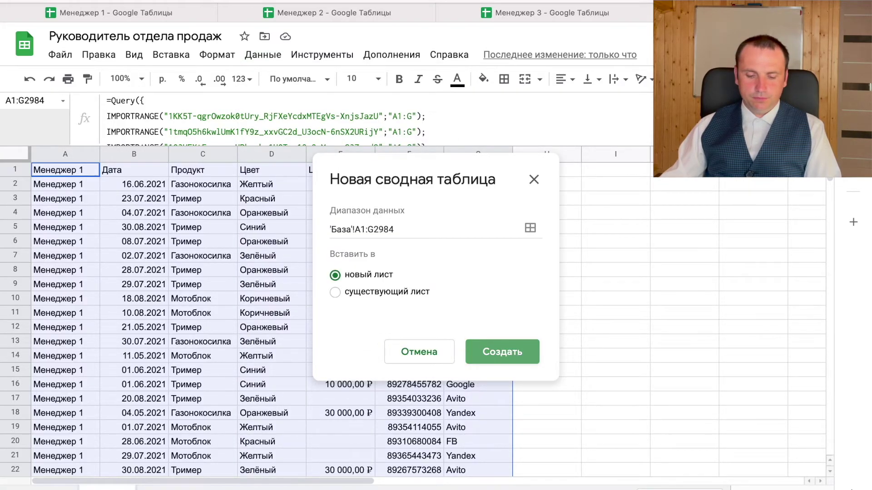
pyautogui.rightClick(161, 485)
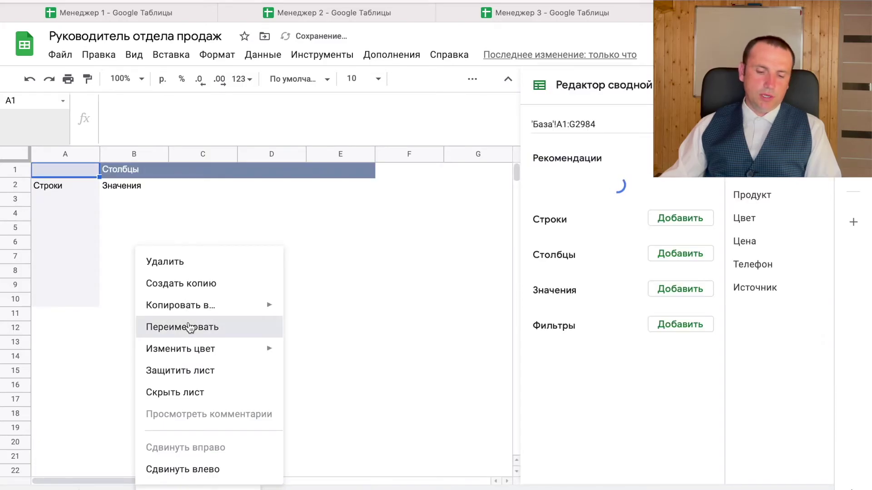
# - Rename the new pivot sheet to Сводная
pyautogui.click(188, 327)
pyautogui.press('BackSpace')
pyautogui.press('BackSpace')
pyautogui.press('BackSpace')
pyautogui.press('BackSpace')
pyautogui.press('BackSpace')
pyautogui.press('BackSpace')
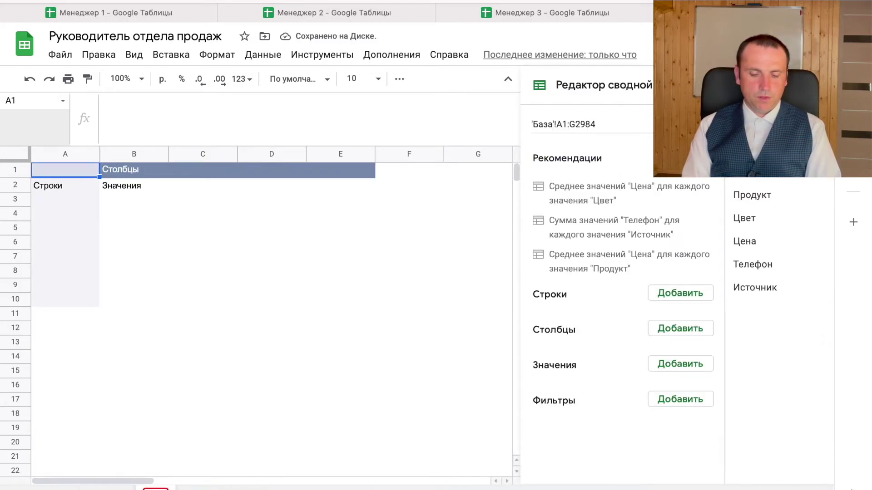
pyautogui.write('Сводная')
pyautogui.press('Return')
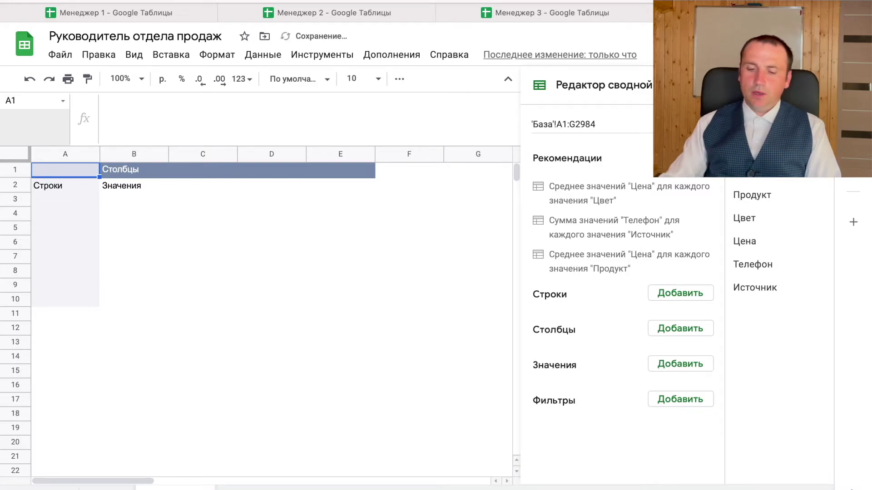
# - Add Менеджер 1 to the pivot rows and the SUM of Цена to values
pyautogui.click(672, 293)
pyautogui.click(706, 328)
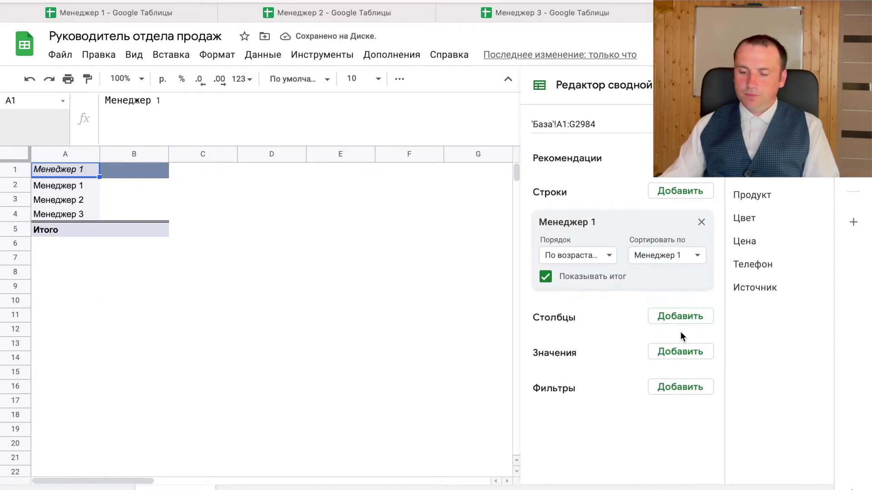
pyautogui.click(681, 356)
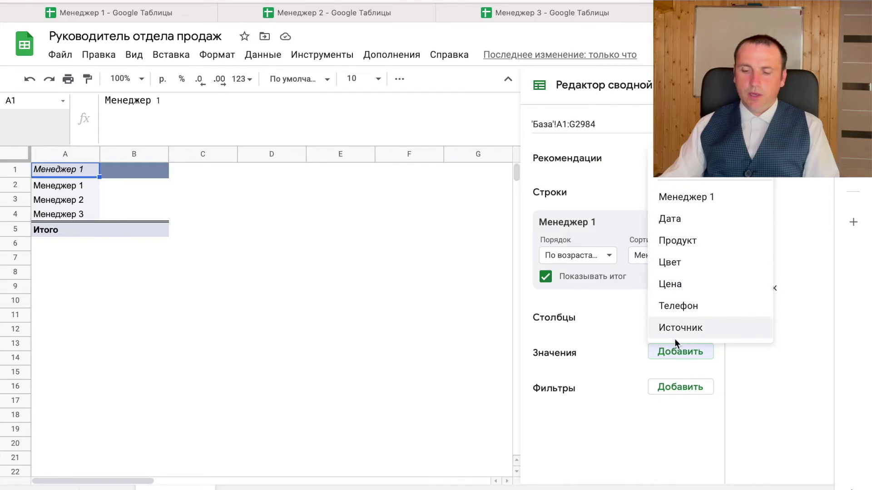
pyautogui.click(683, 290)
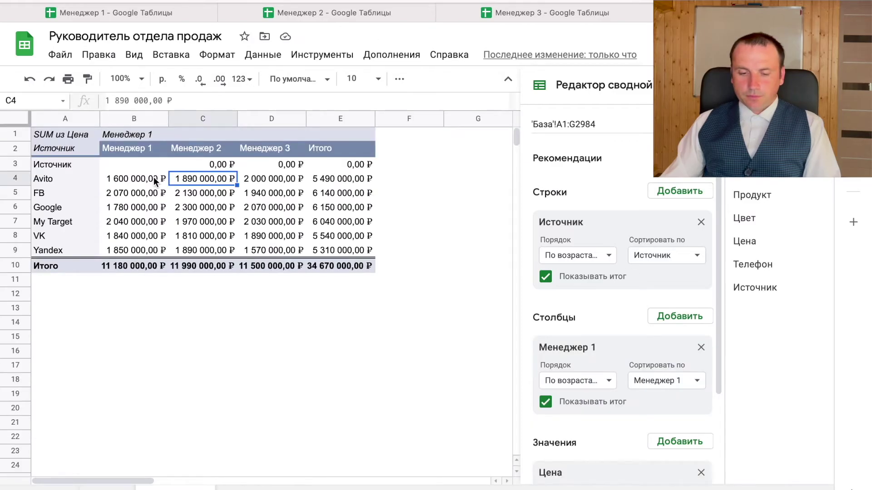
# - Remove the Менеджер 1 field from the pivot columns, leaving one Цена total per Источник
pyautogui.moveTo(150, 165); pyautogui.dragTo(281, 236)
pyautogui.click(336, 323)
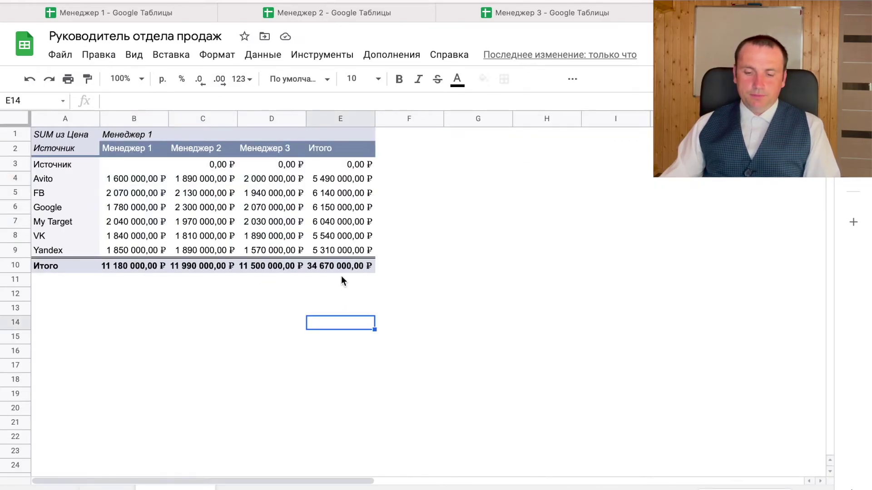
pyautogui.click(140, 184)
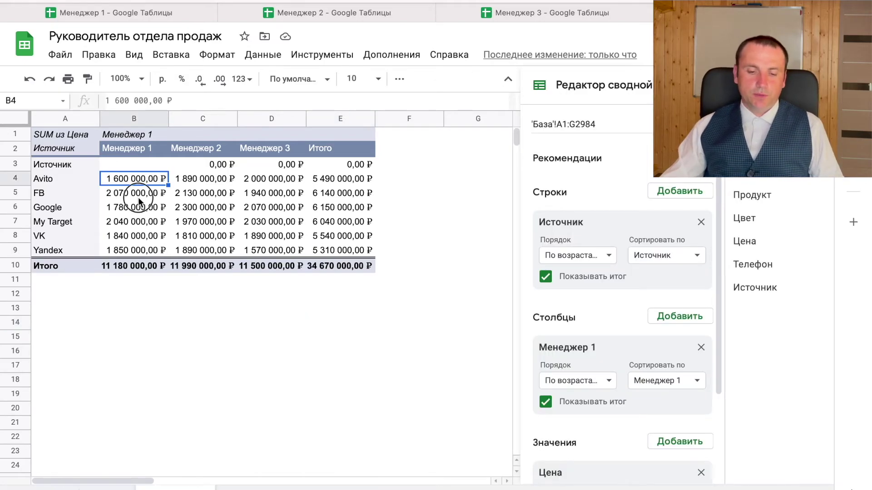
pyautogui.click(136, 195)
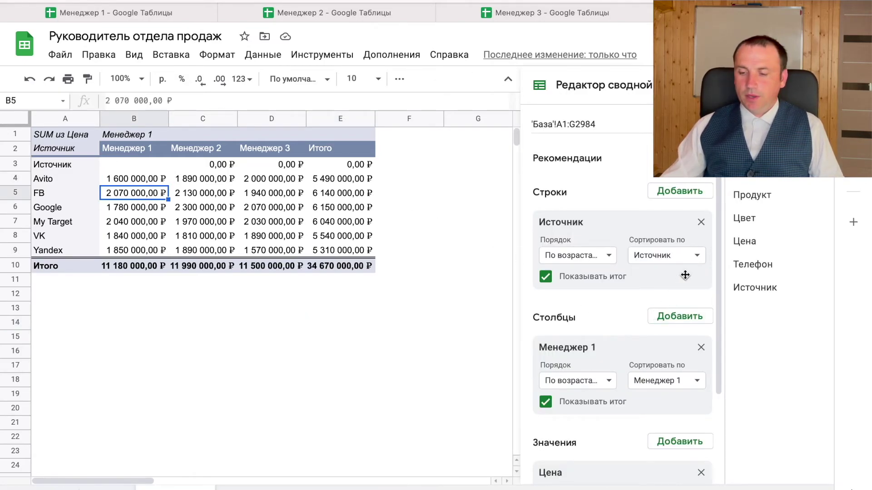
pyautogui.click(701, 347)
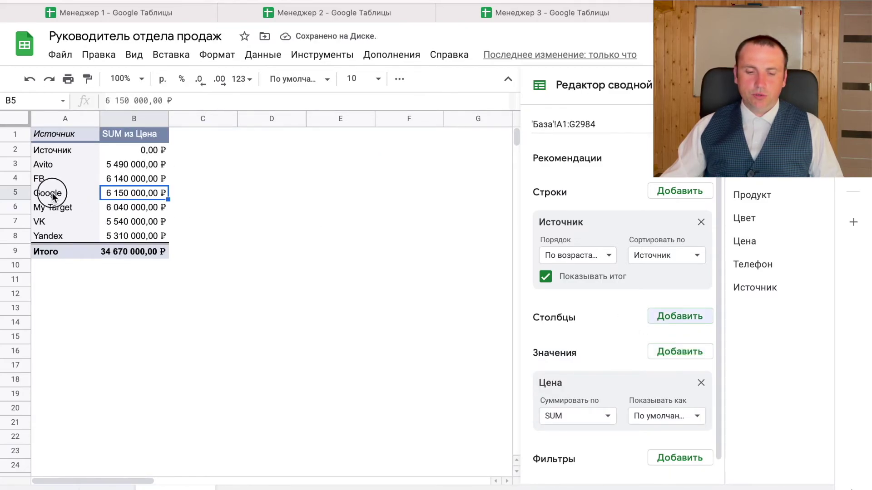
pyautogui.moveTo(51, 193); pyautogui.dragTo(149, 196)
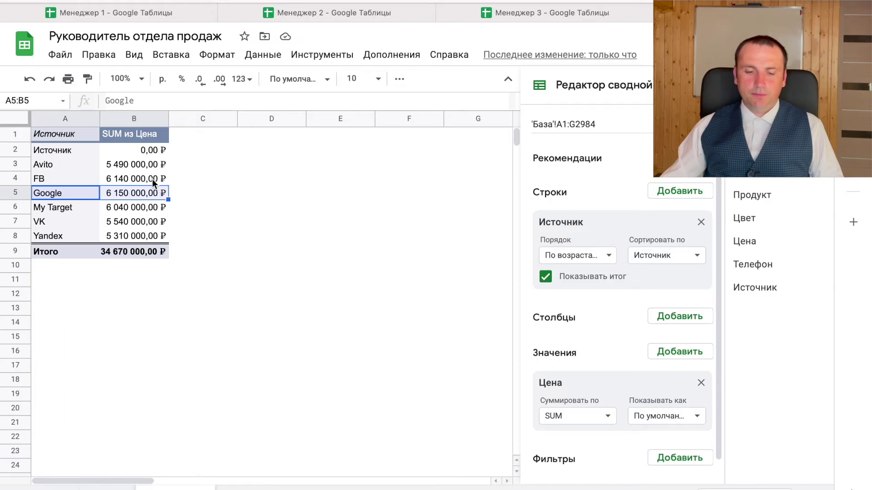